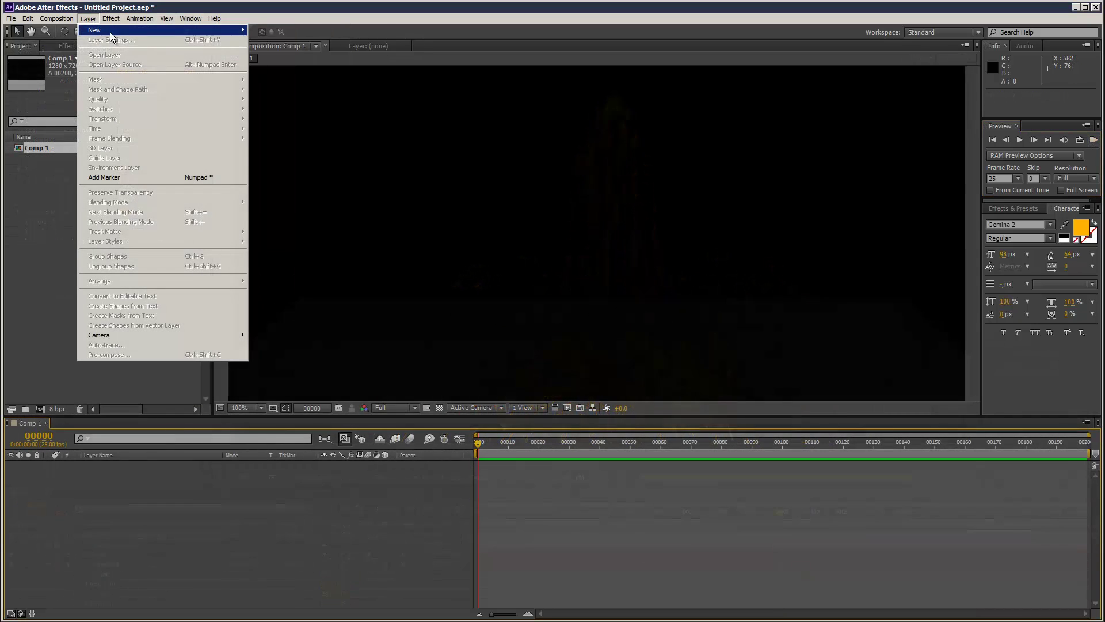
- Create a new solid layer and apply Trapcode Particular to it
mouse_move(115, 30)
click(296, 39)
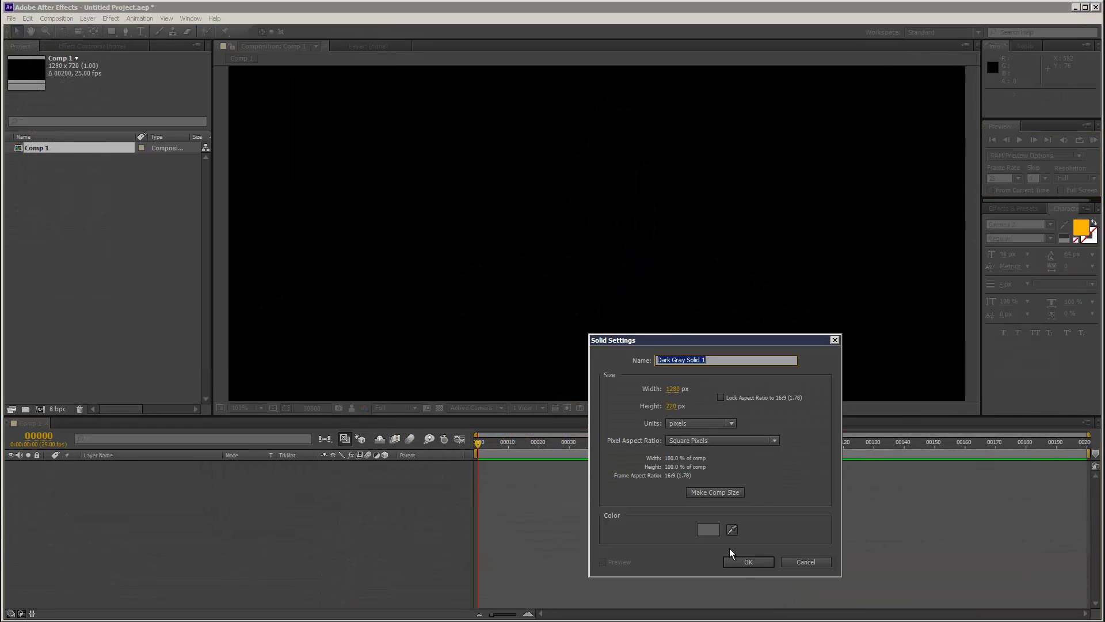
key(Return)
click(111, 18)
mouse_move(222, 397)
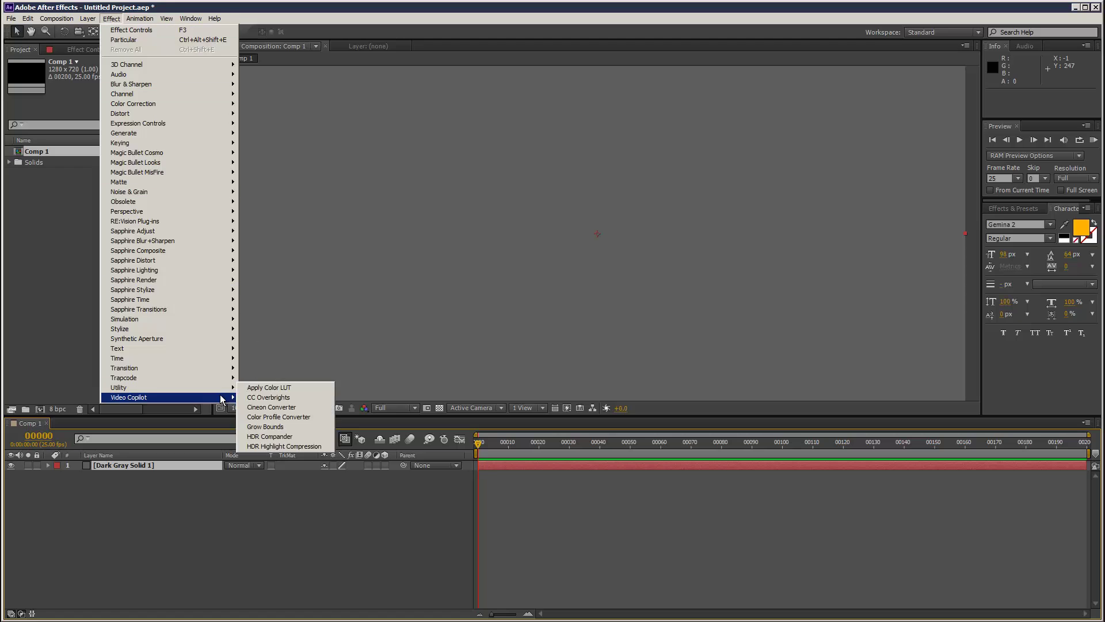
mouse_move(225, 378)
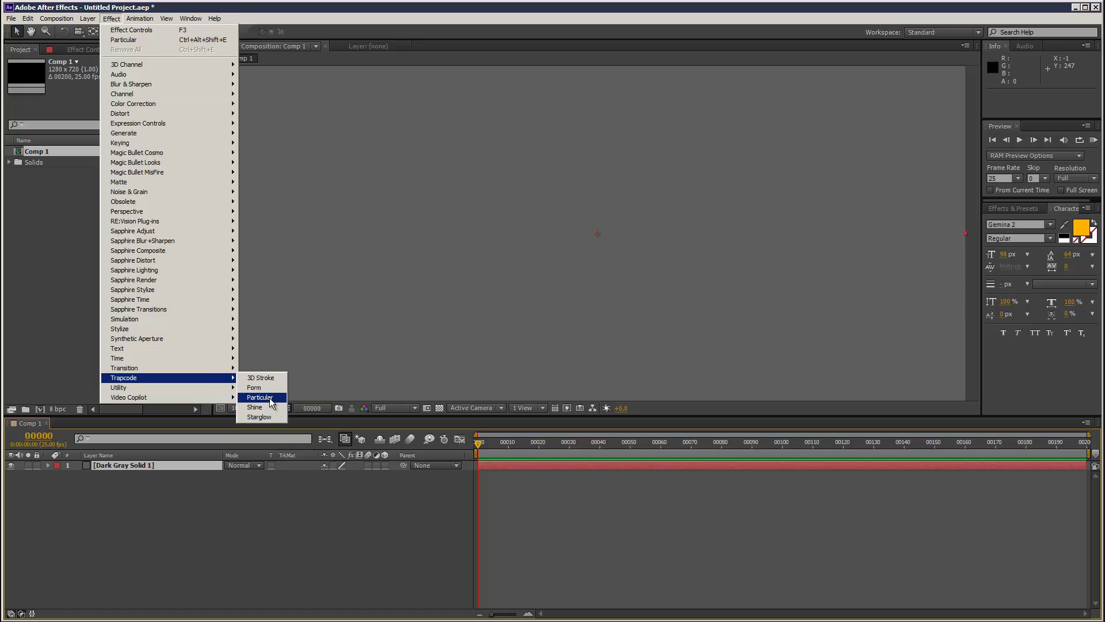
click(259, 397)
- Jump to frame 109 and move the Particular emitter up near the top of the frame
drag(533, 442, 809, 454)
click(19, 101)
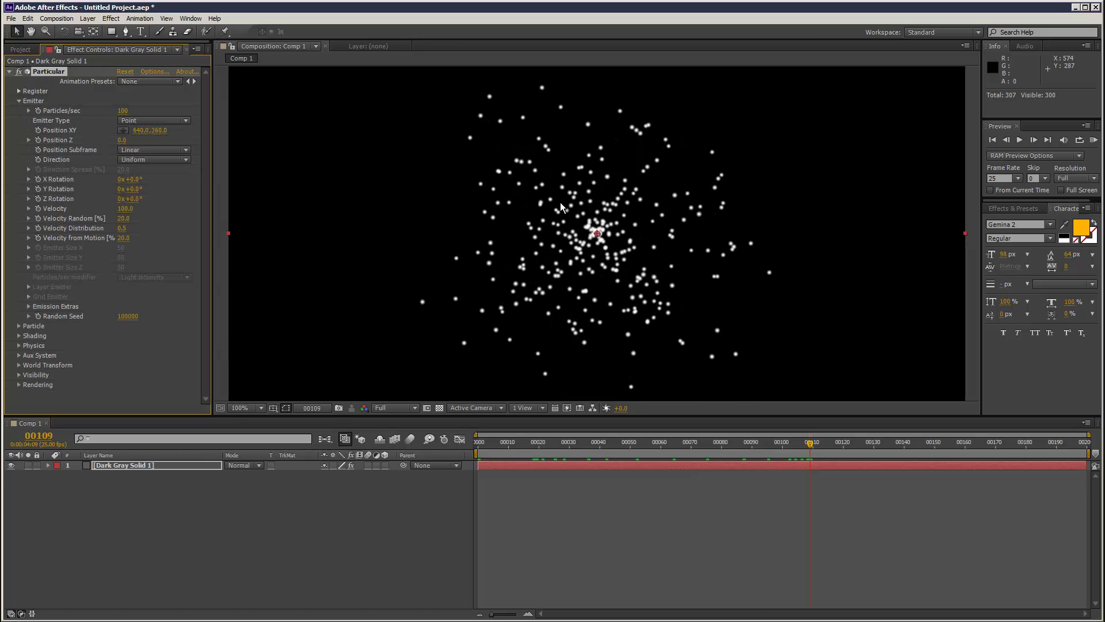
drag(597, 233, 609, 99)
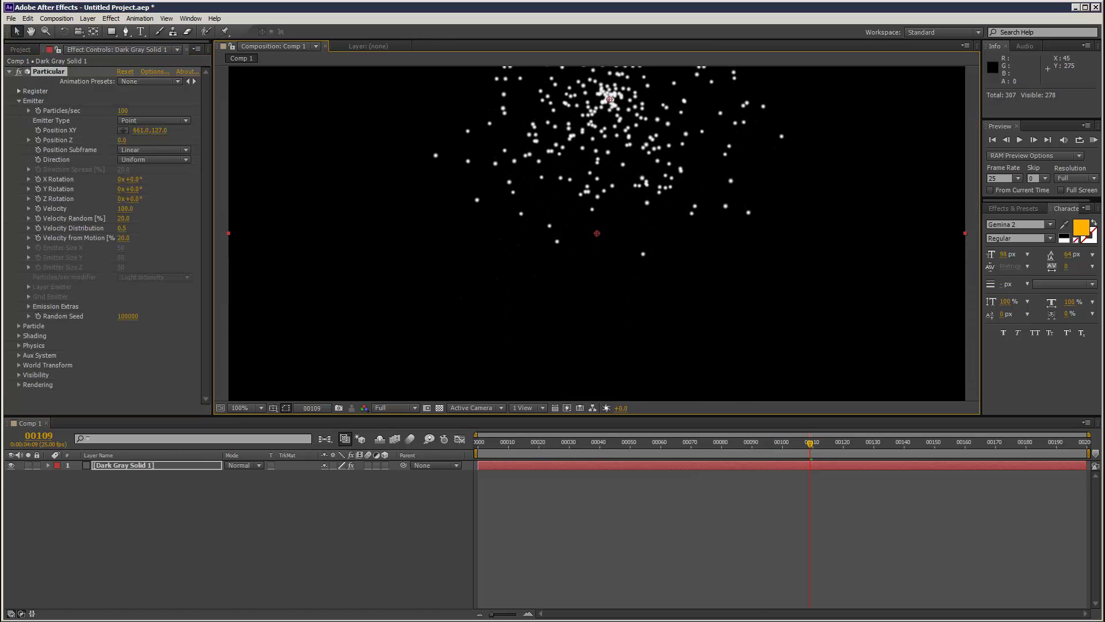
- Set Particular's Physics Gravity to 370 and zoom the composition view to 50%
click(19, 326)
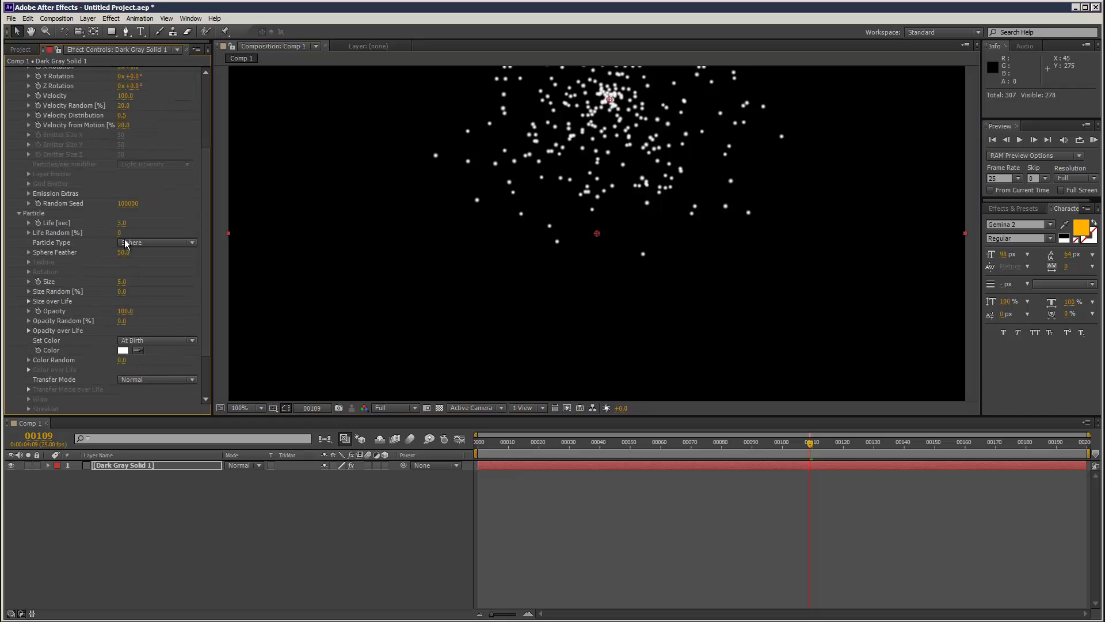
scroll(63, 310, down, 2)
click(20, 369)
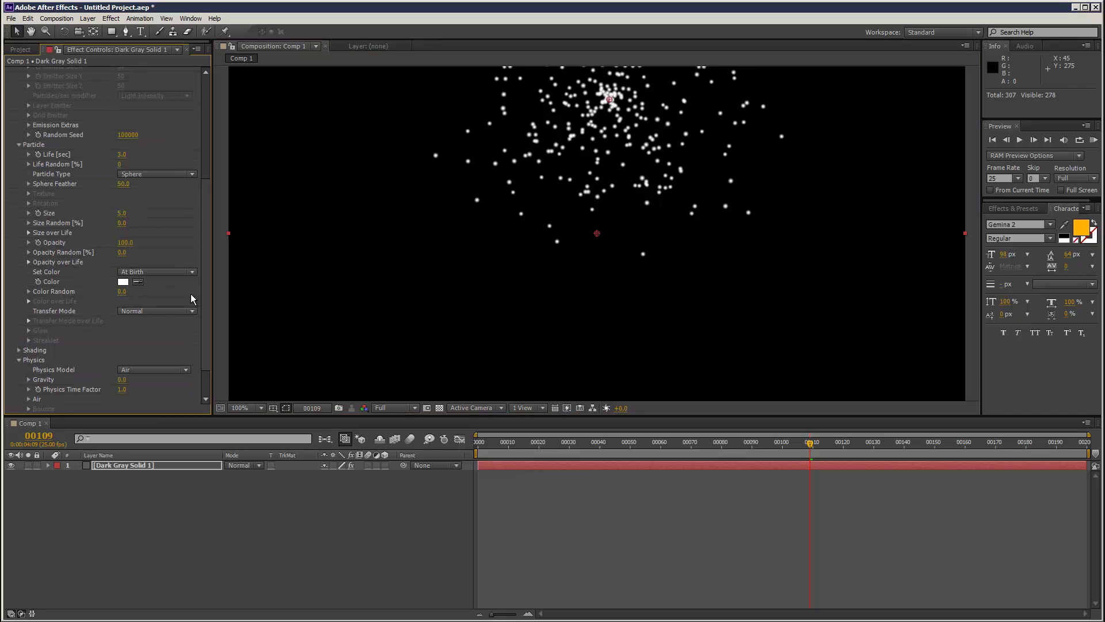
drag(122, 381, 149, 367)
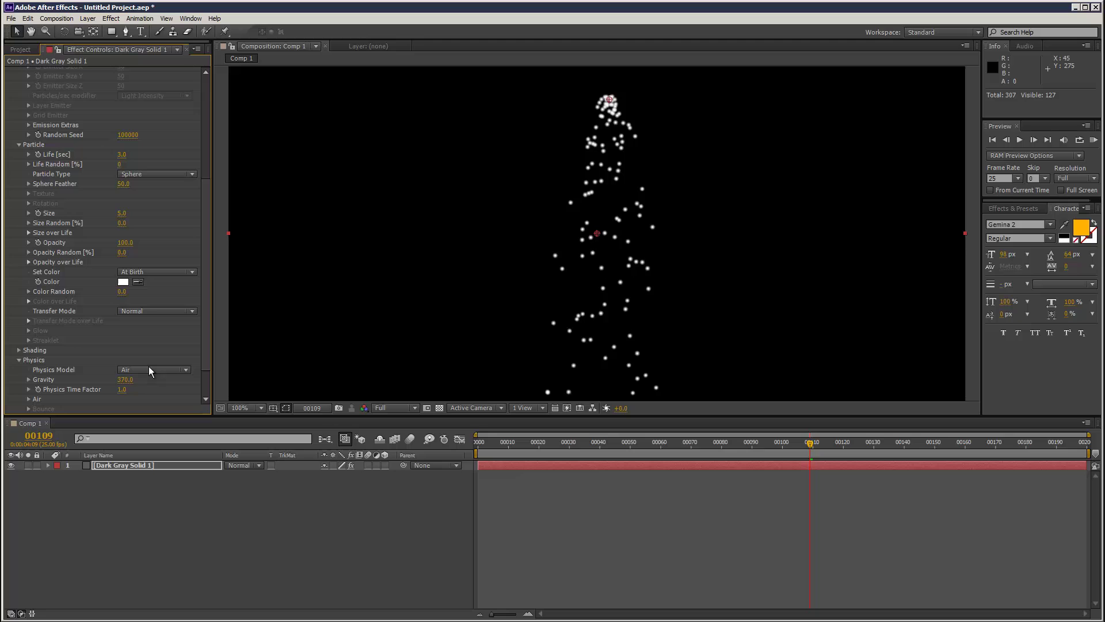
key(comma)
key(comma)
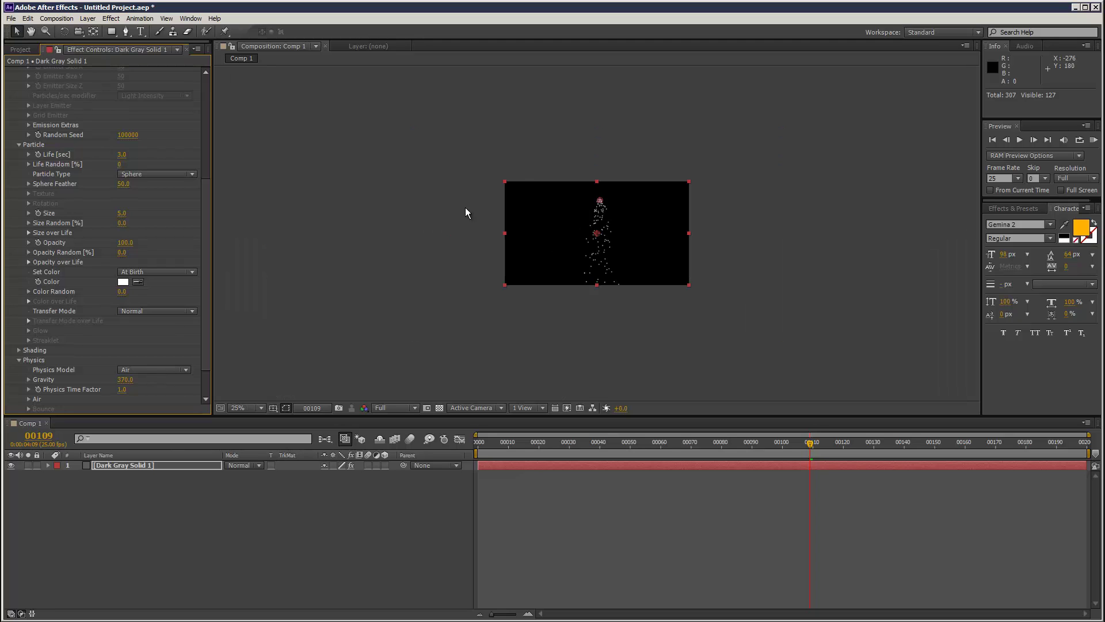
key(period)
- Create a new solid named 'ground'
click(87, 19)
mouse_move(231, 27)
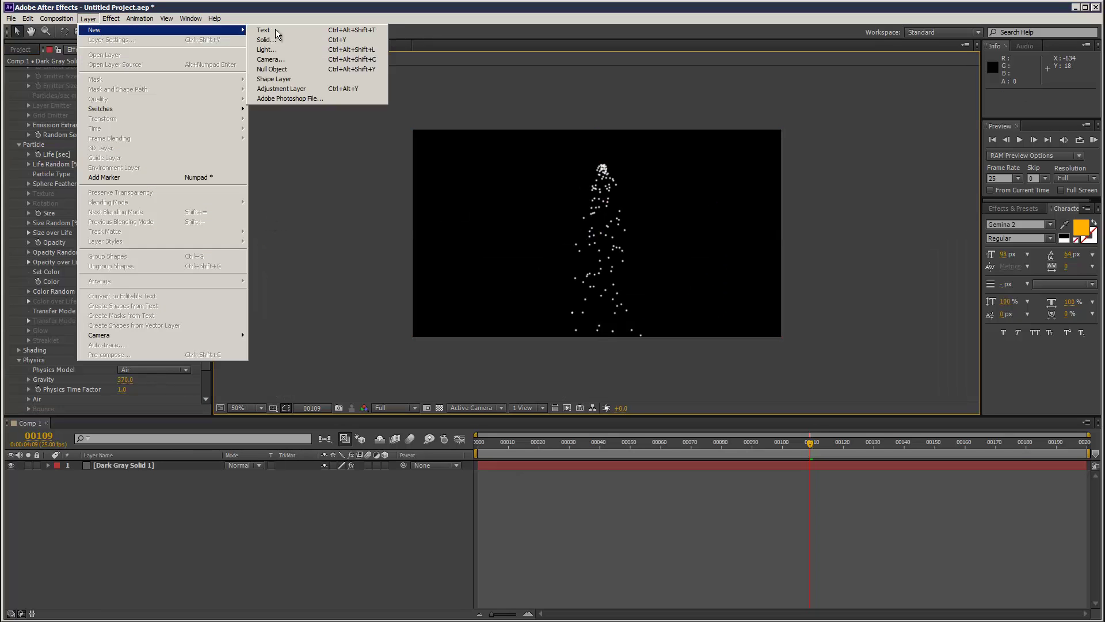
click(306, 41)
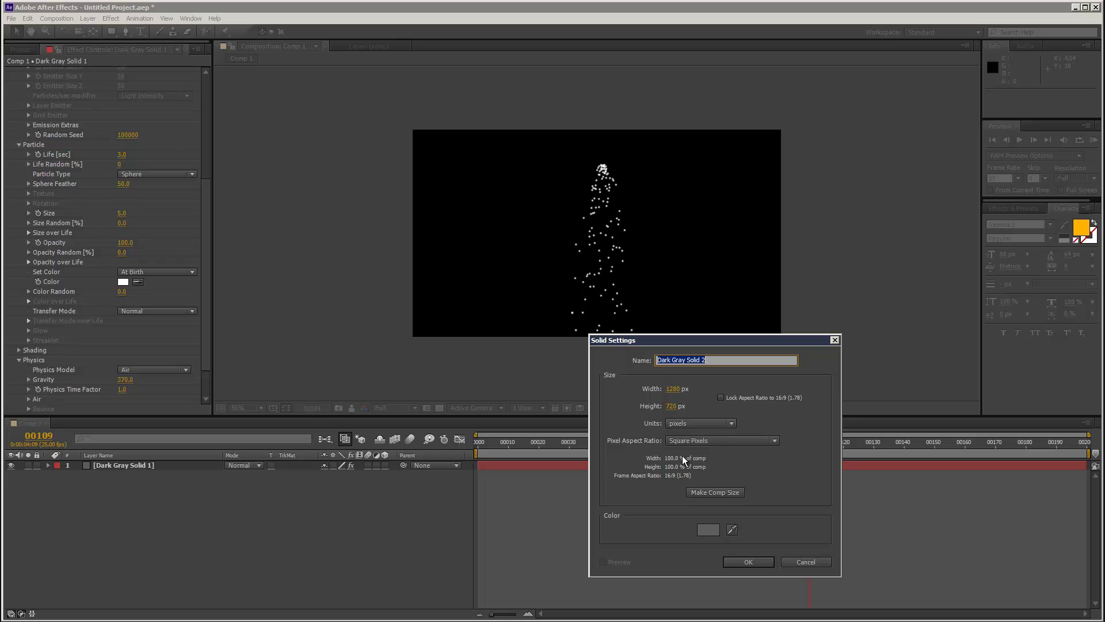
text(ground)
click(748, 562)
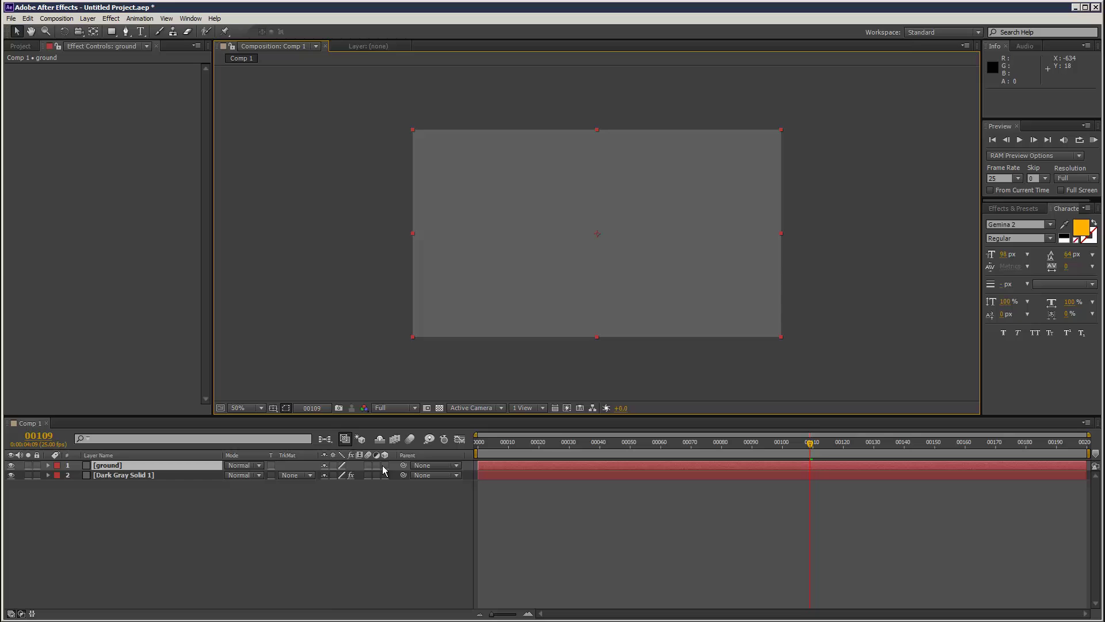
- Tilt the ground 101° on X, lower it, and place it below the particle layer
key(r)
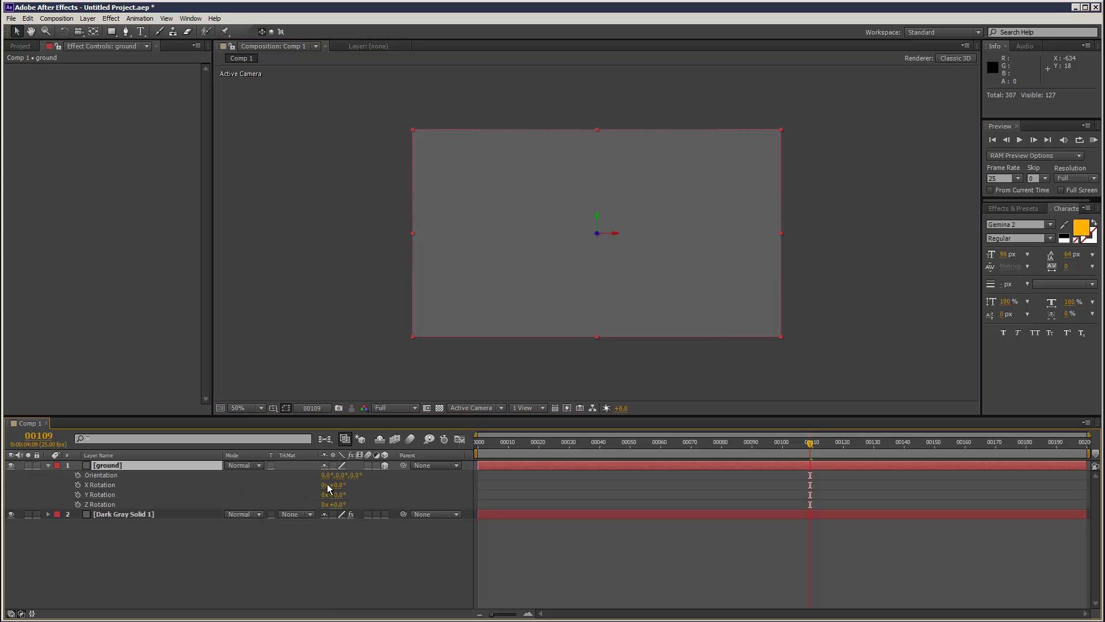
drag(338, 484, 397, 485)
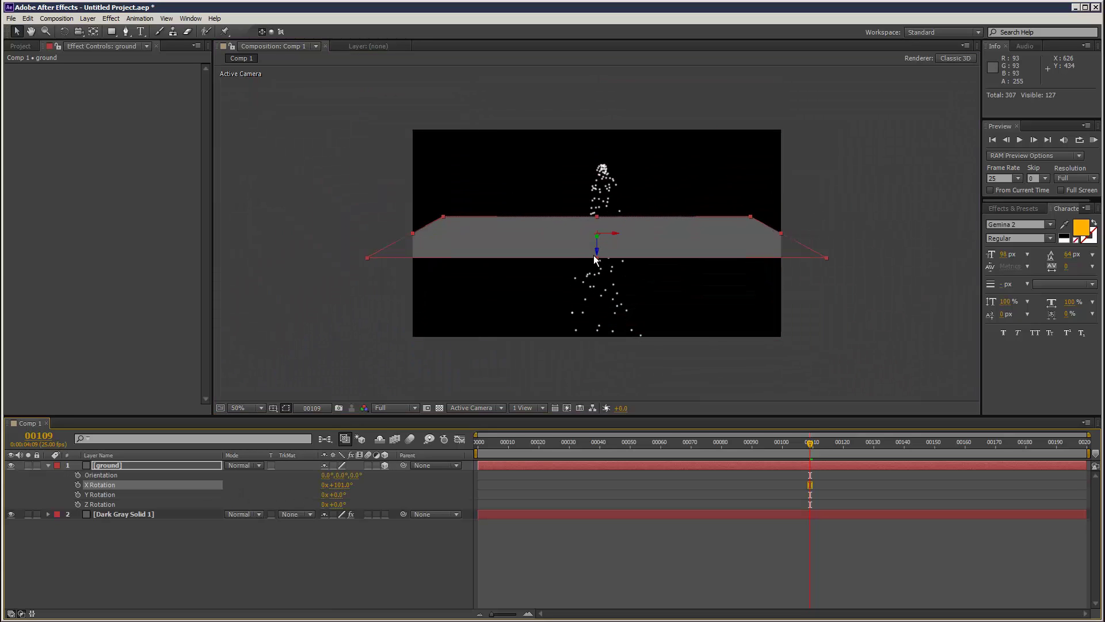
drag(599, 255, 601, 339)
drag(107, 465, 122, 518)
- Rename the particle layer to 'part'
click(137, 466)
key(Return)
text(p)
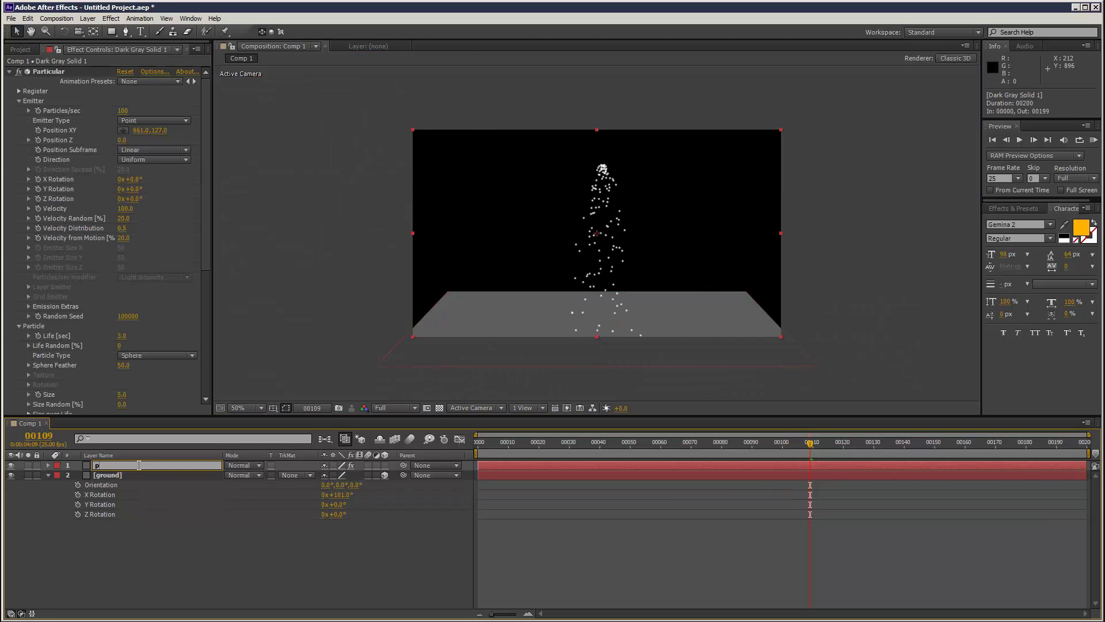
text(art)
key(Return)
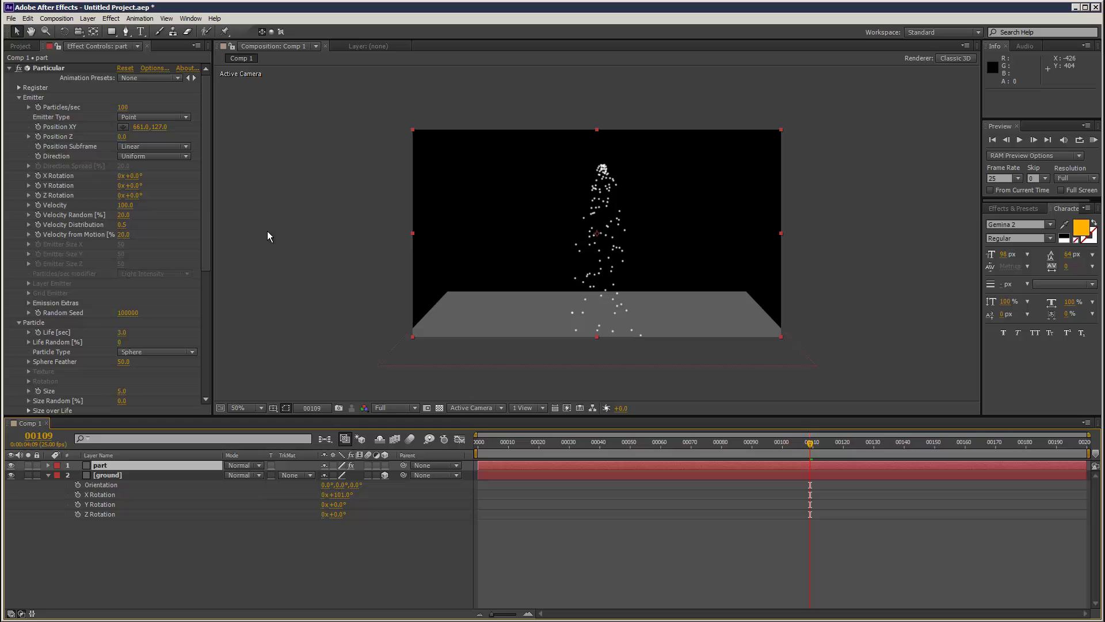
- Set Physics Model to Bounce with ground as a Layer Size floor layer, then preview
drag(209, 207, 206, 345)
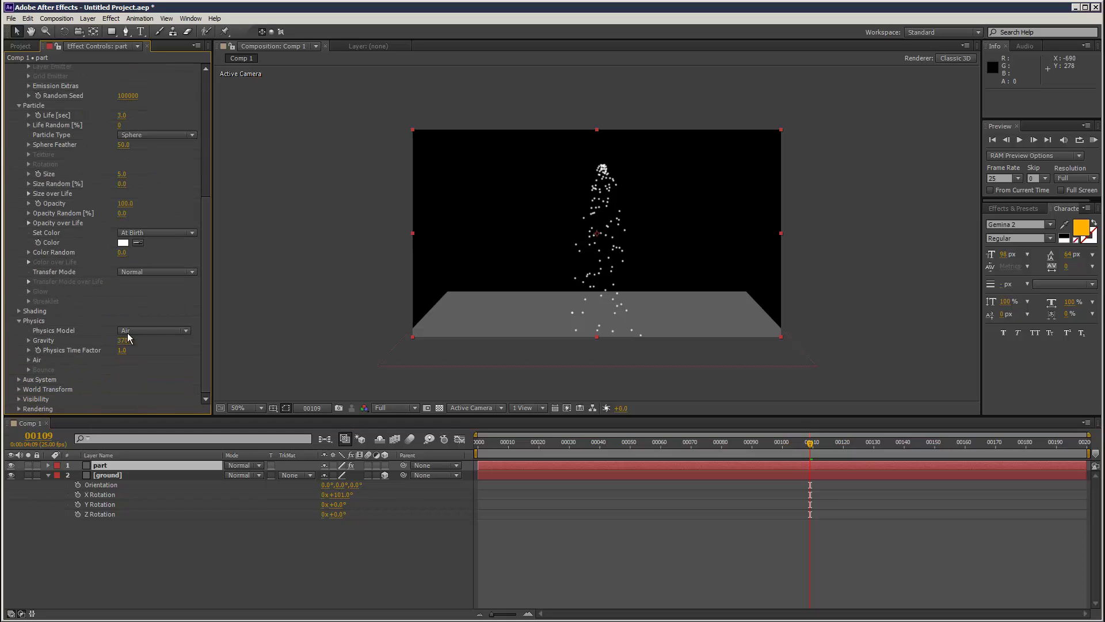
click(138, 351)
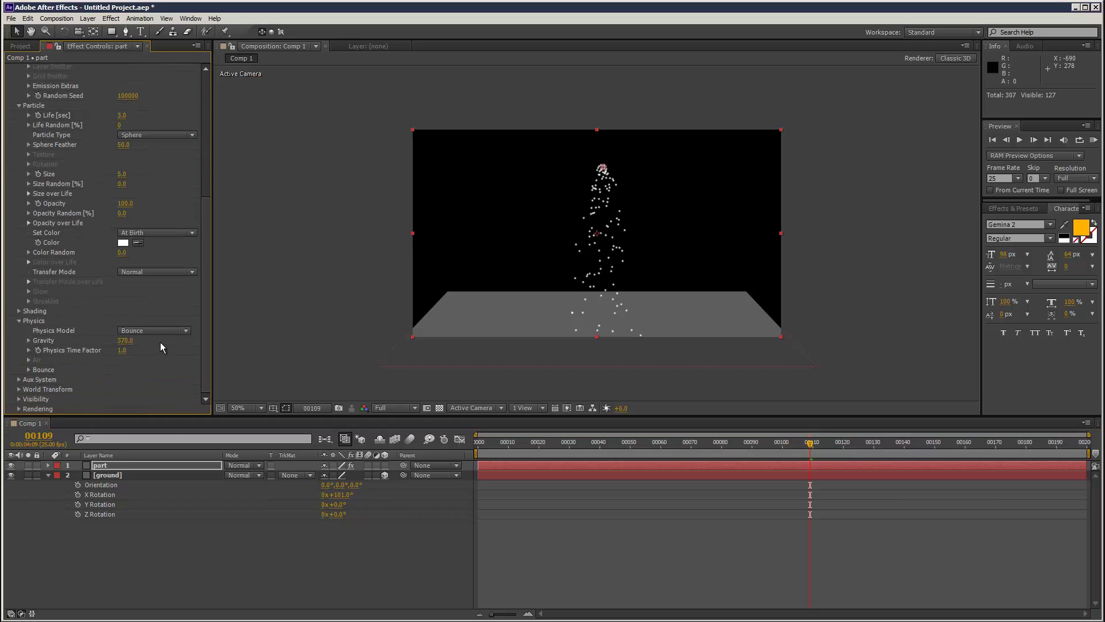
click(28, 370)
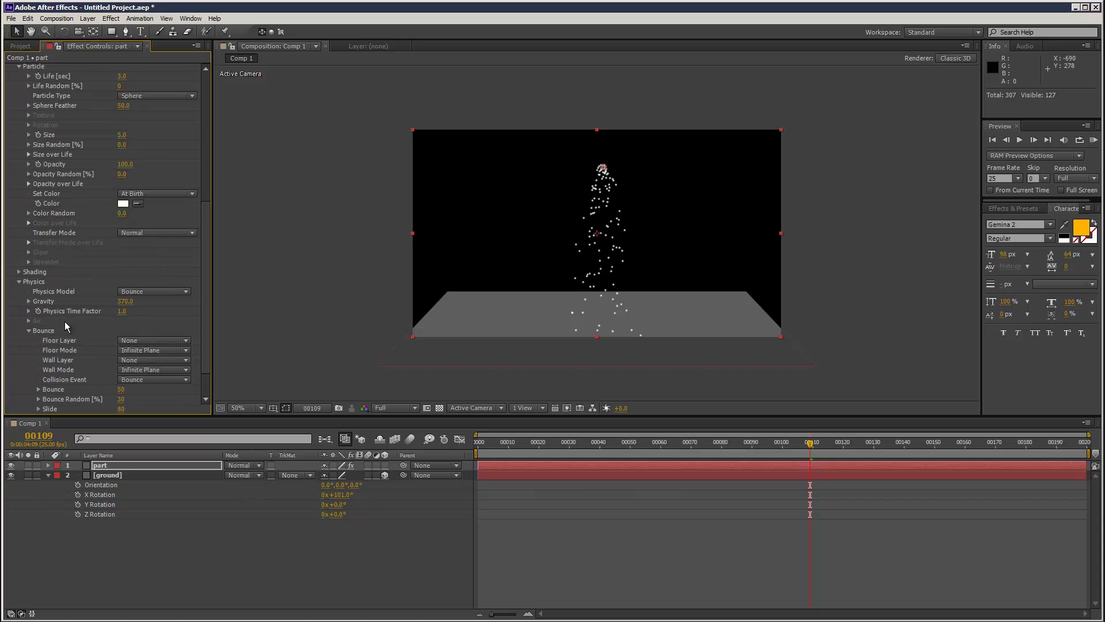
click(149, 340)
click(145, 375)
click(150, 350)
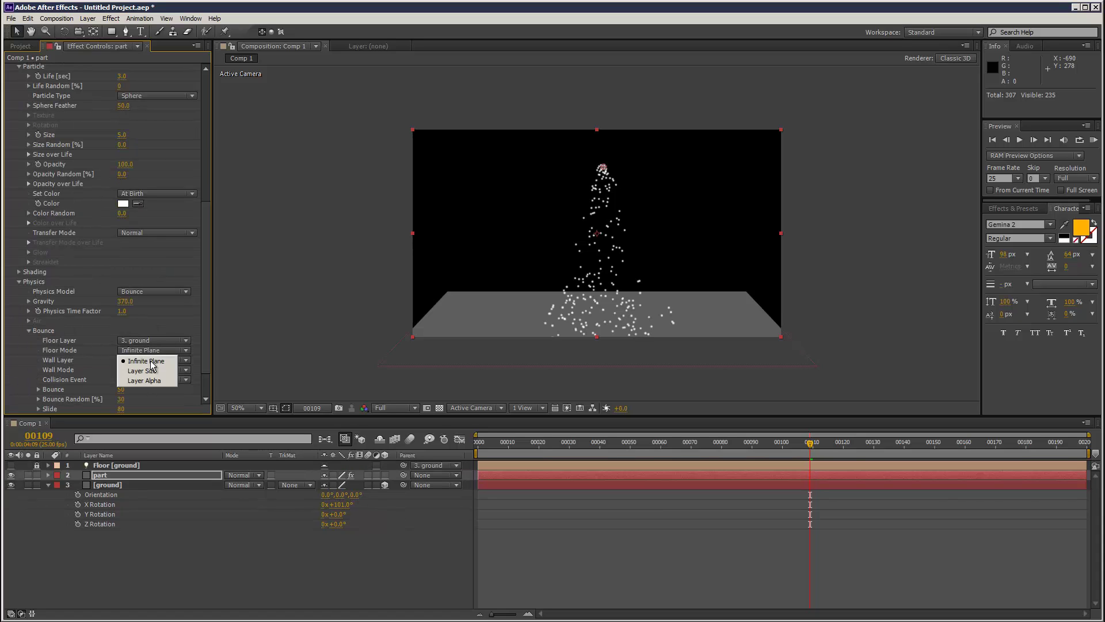
click(141, 365)
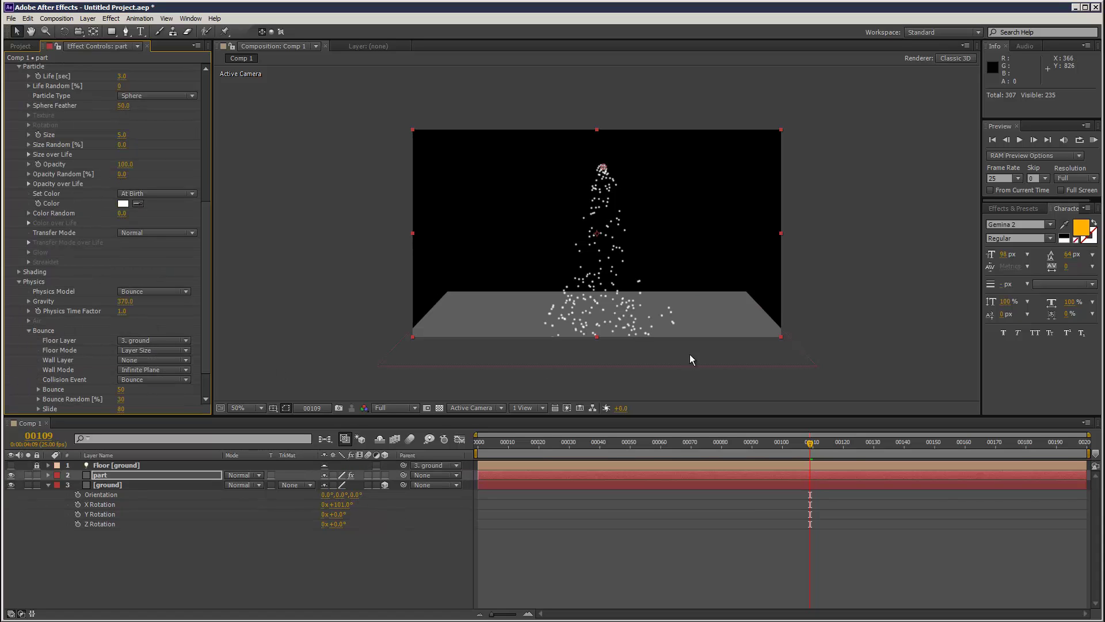
click(1094, 141)
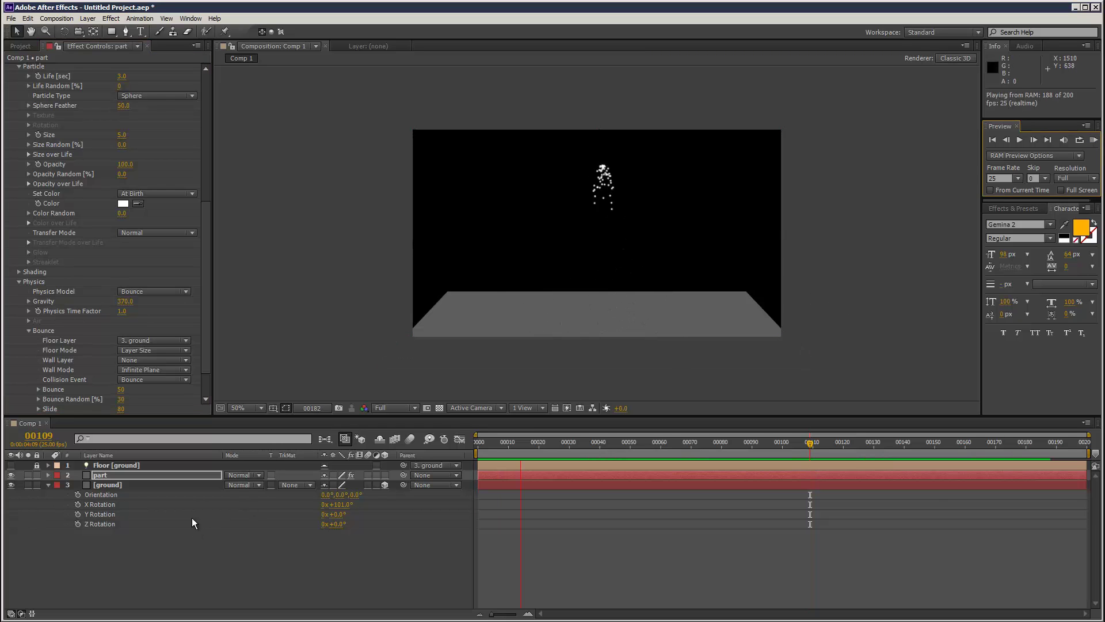
- Raise the ground plane slightly, replay the preview, and frame the floor at 100% zoom
click(157, 485)
drag(599, 345, 599, 312)
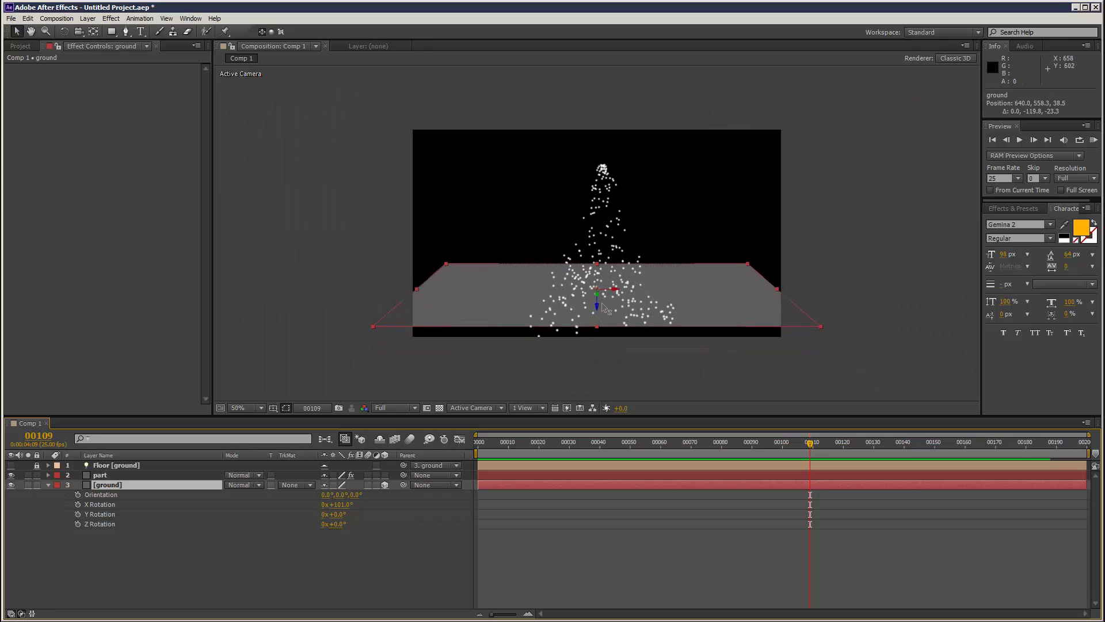
click(1095, 140)
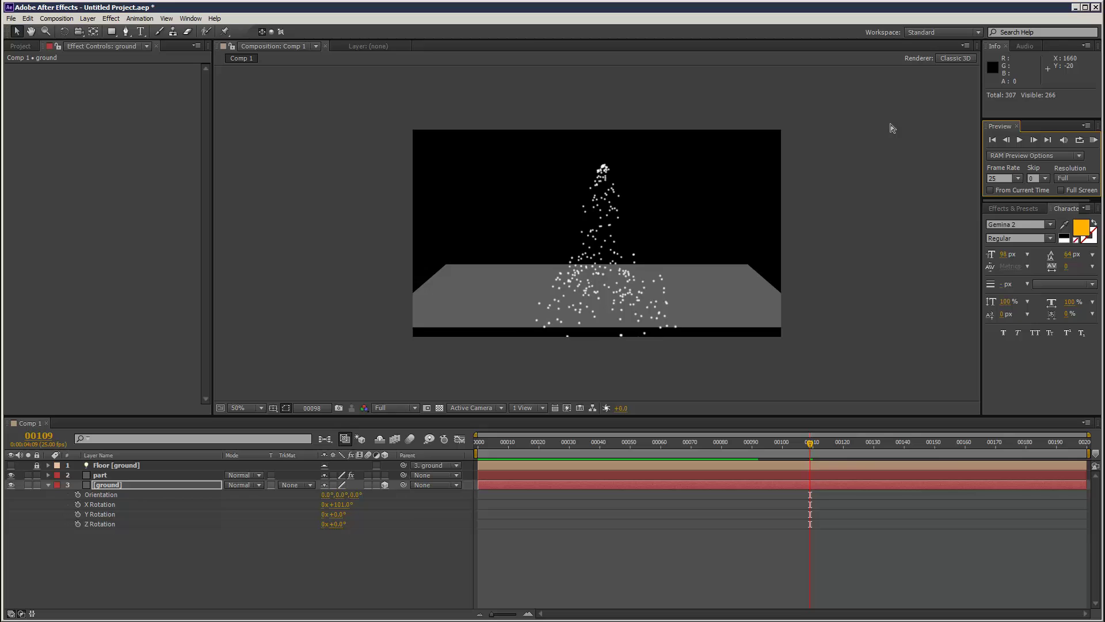
click(623, 310)
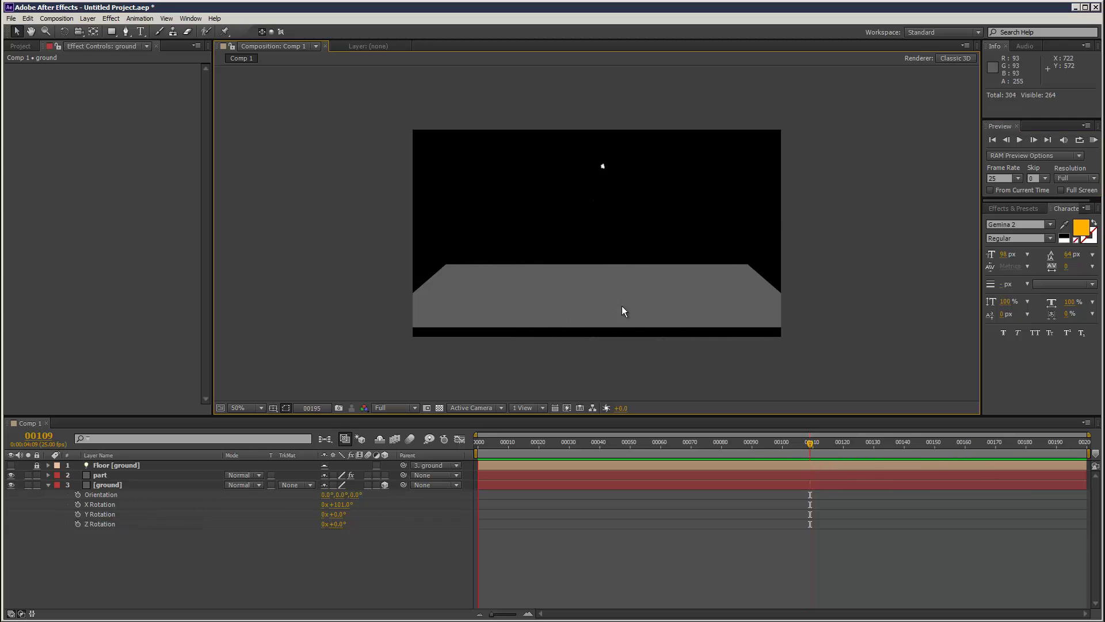
key(space)
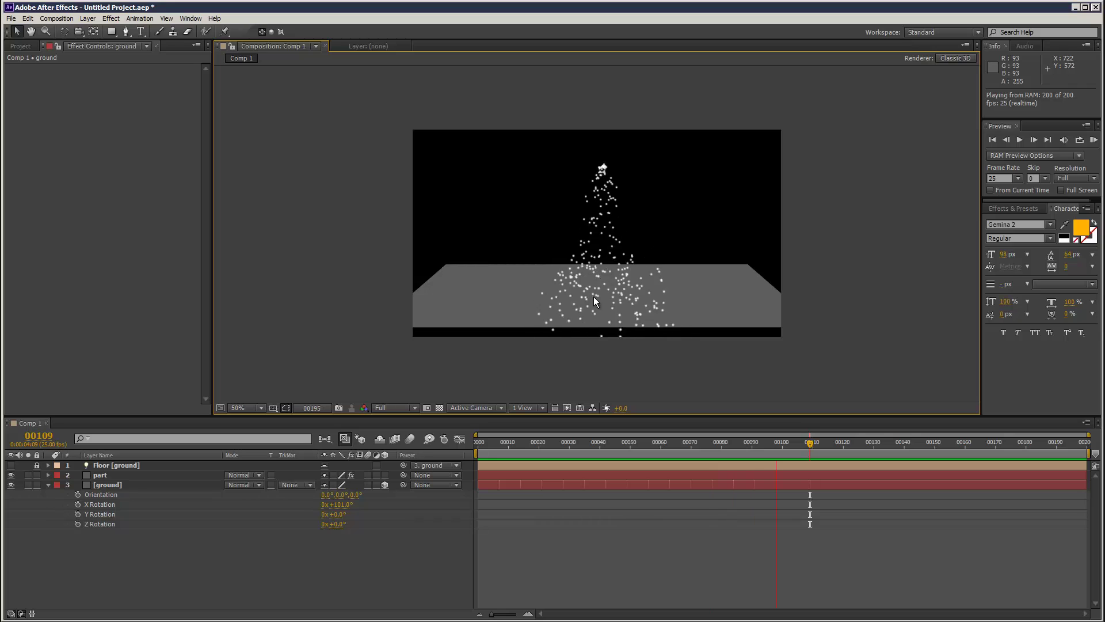
click(858, 250)
key(slash)
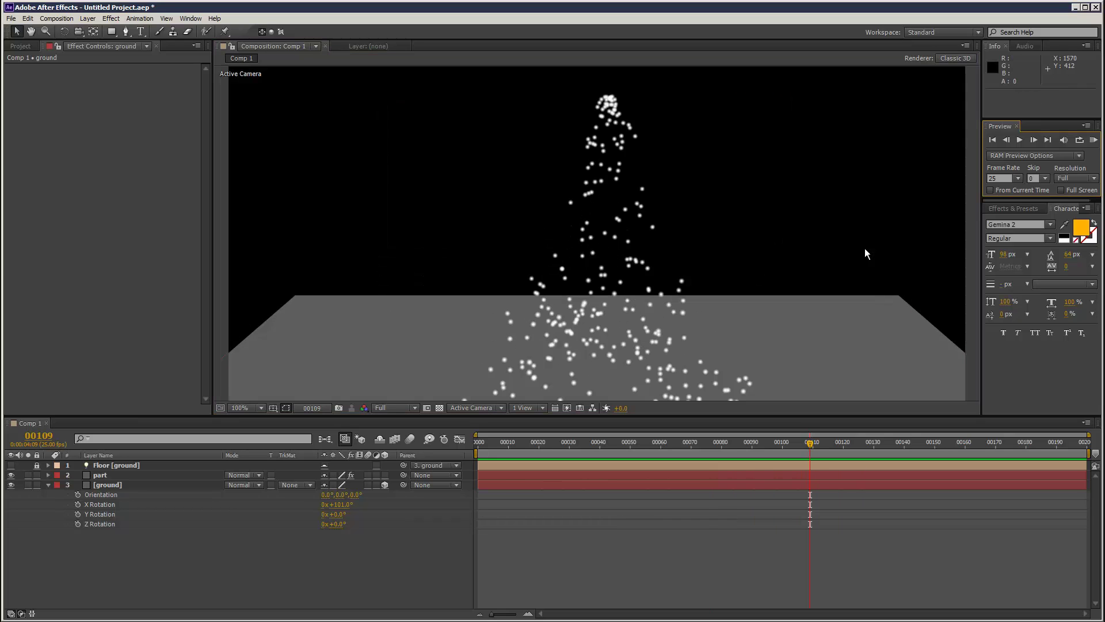
drag(700, 261, 717, 202)
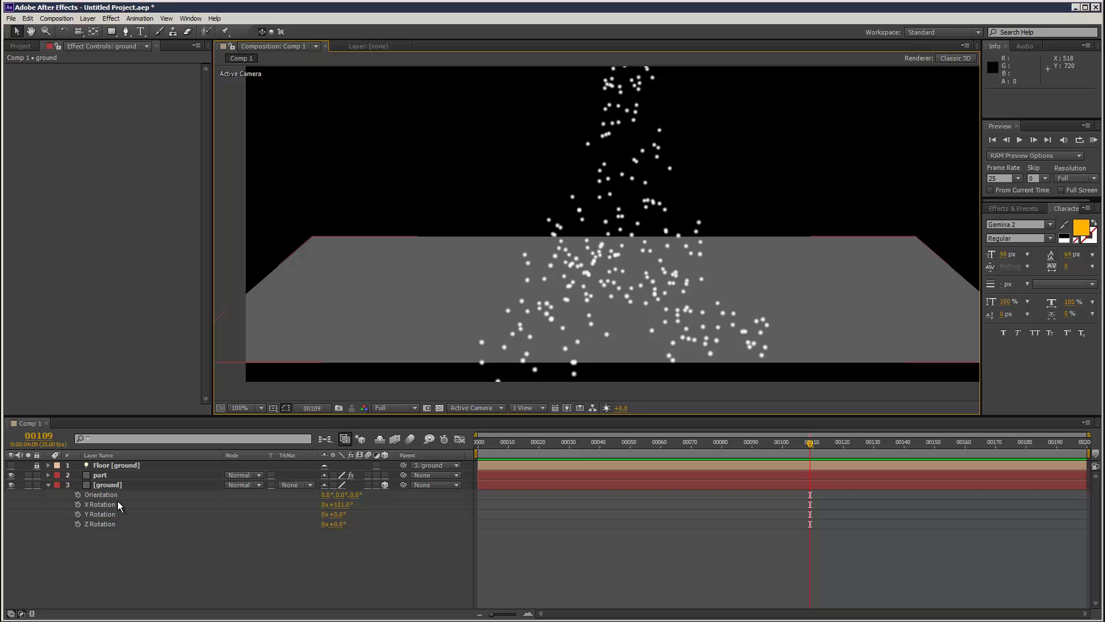
- Try the Slide collision event on the part layer and preview it
click(122, 482)
click(122, 475)
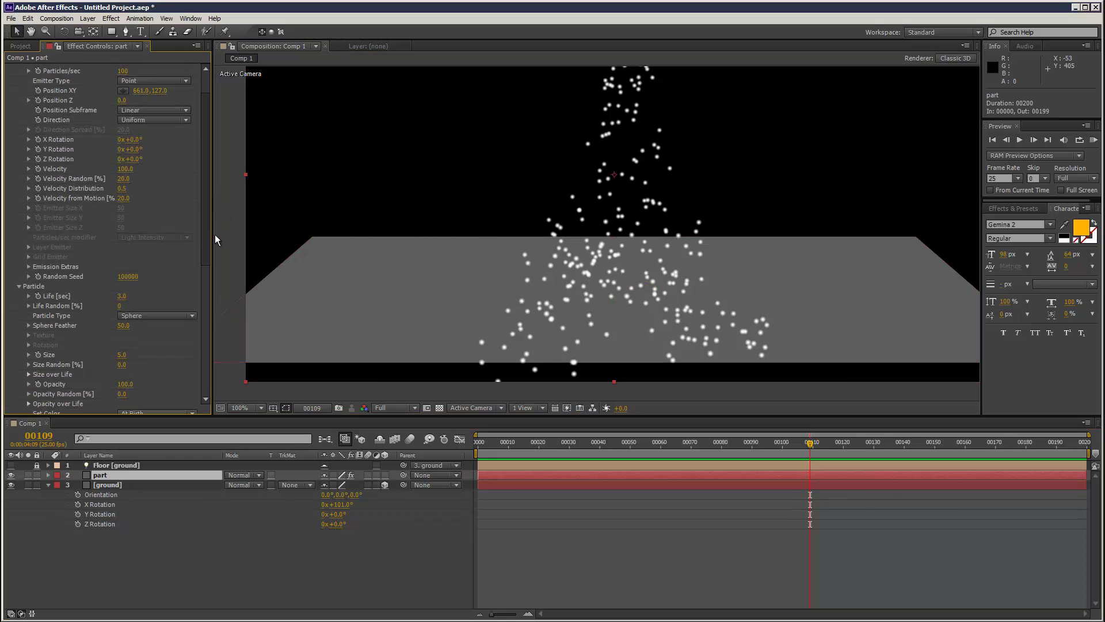
drag(208, 235, 230, 360)
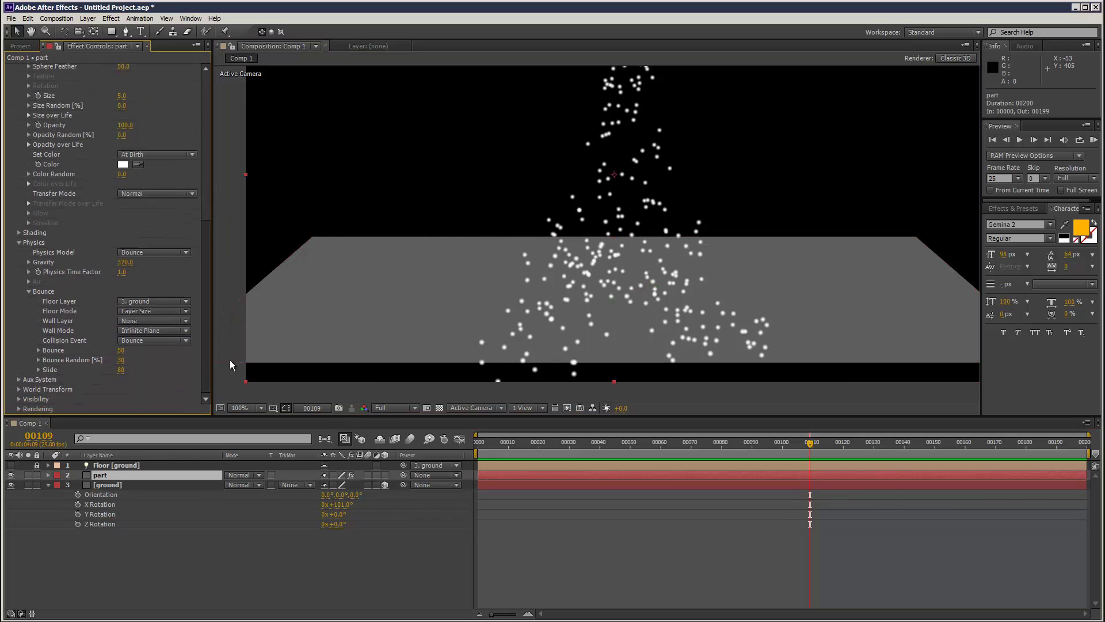
click(140, 341)
click(136, 361)
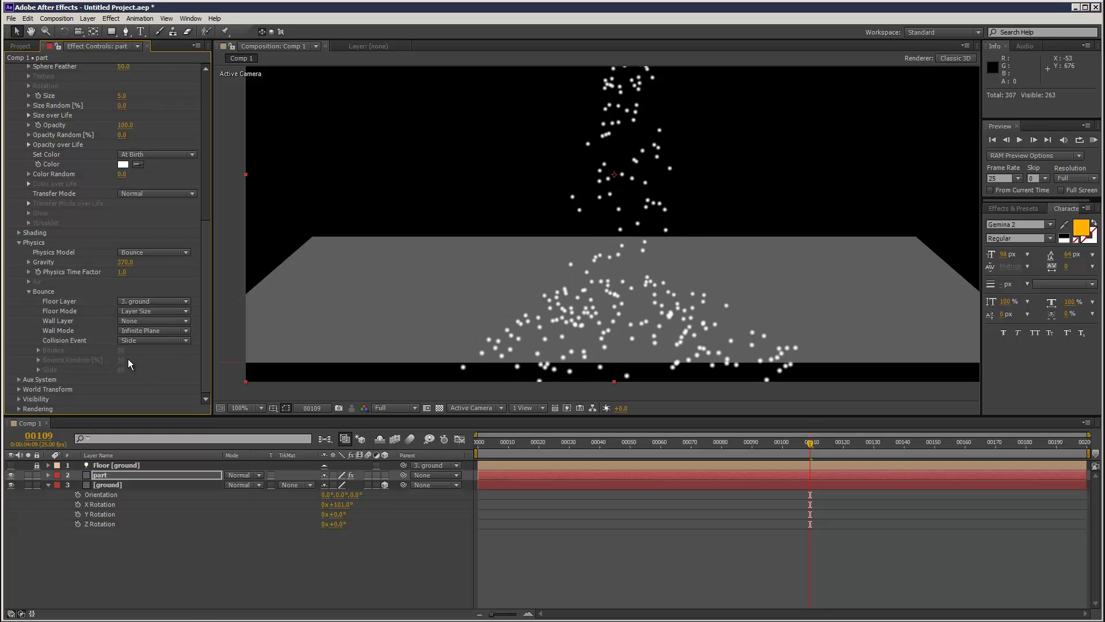
click(1093, 140)
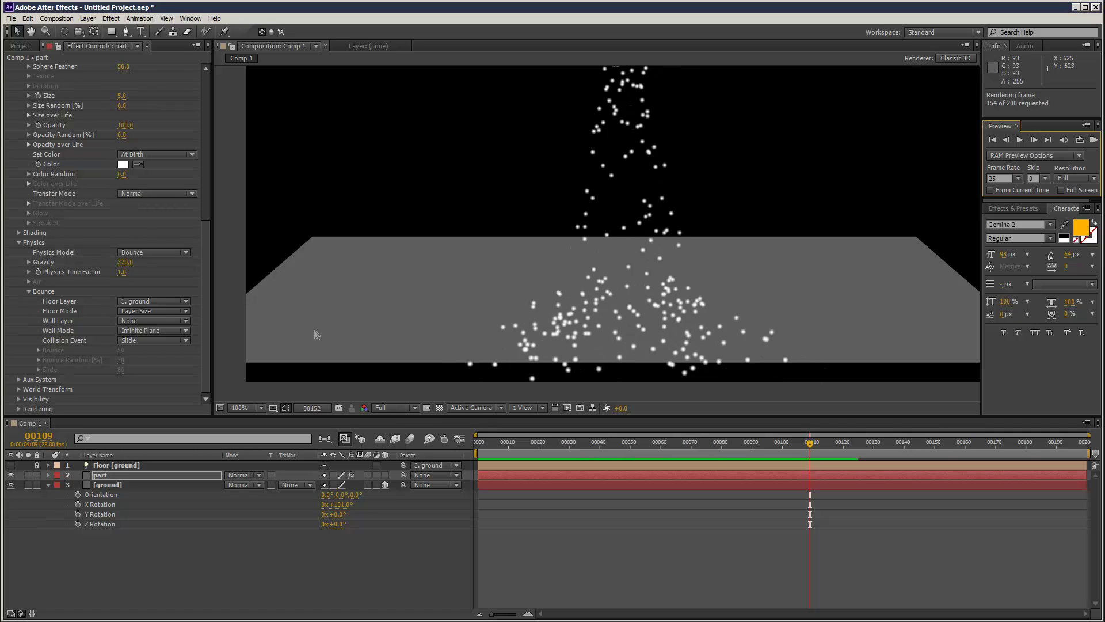
- Try the Stick and Kill collision events, previewing each
click(145, 340)
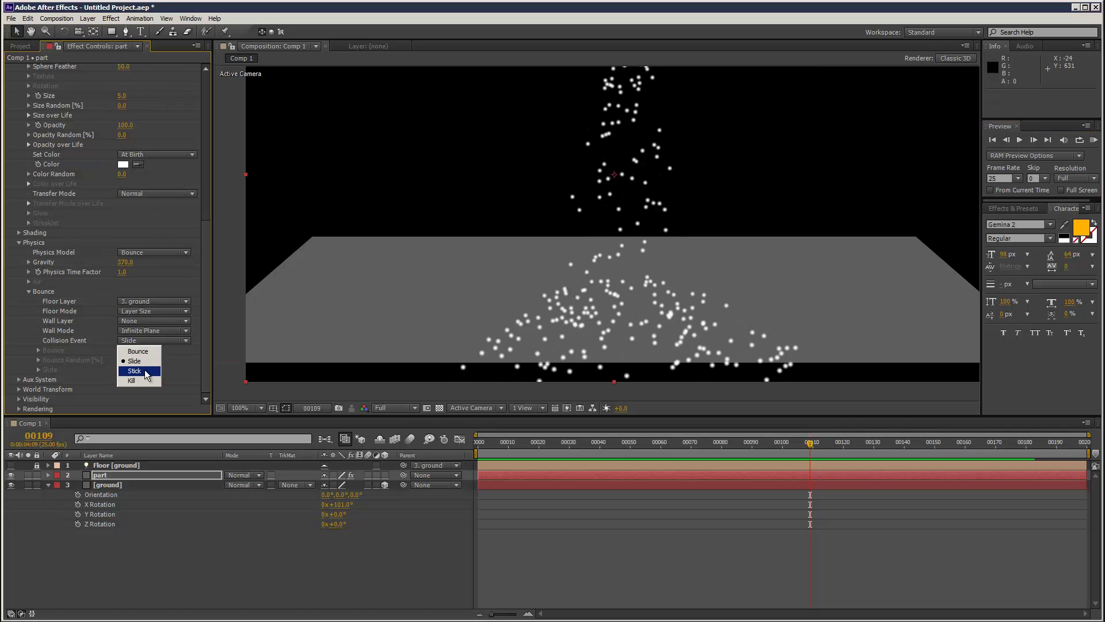
click(133, 366)
click(1092, 140)
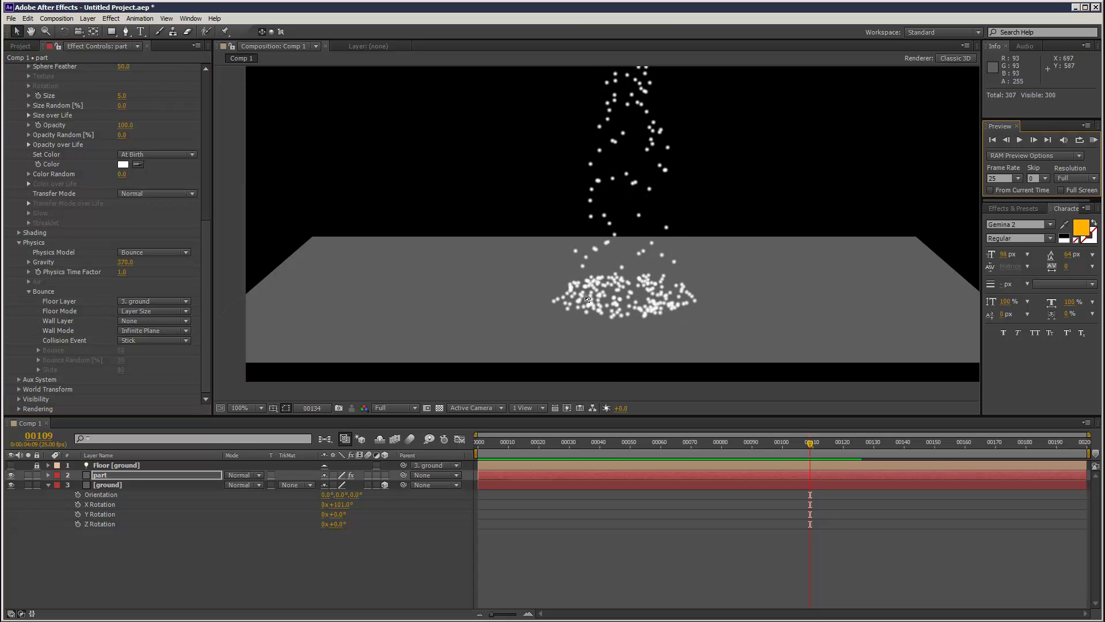
click(147, 341)
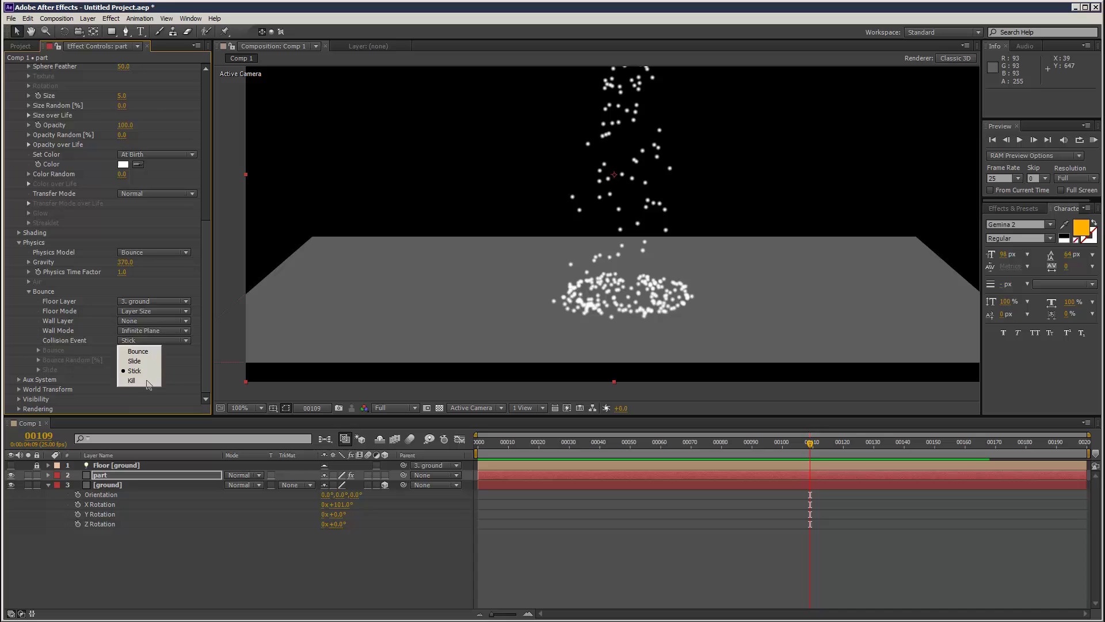
click(149, 381)
click(1093, 139)
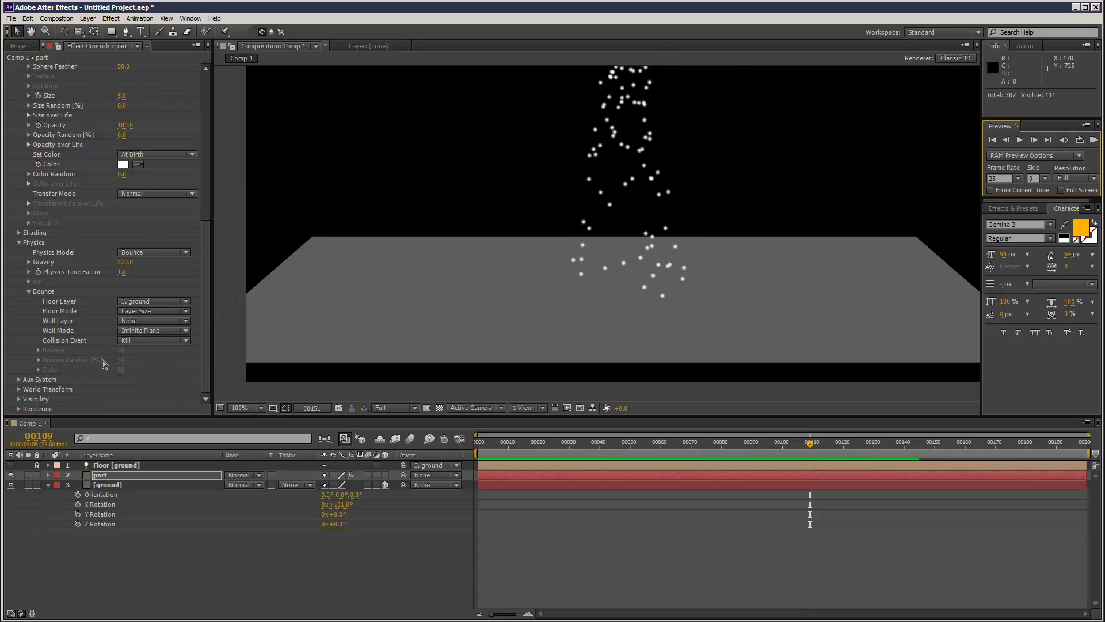
click(147, 343)
- Return the collision event to Bounce with Bounce and Bounce Random both at 22
click(152, 340)
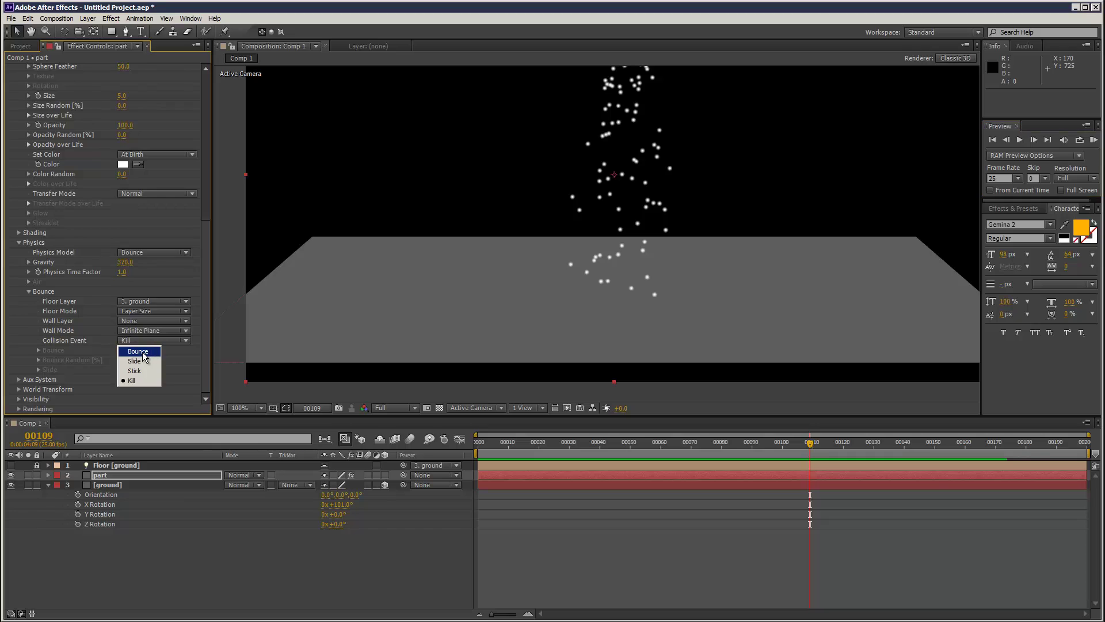
click(143, 351)
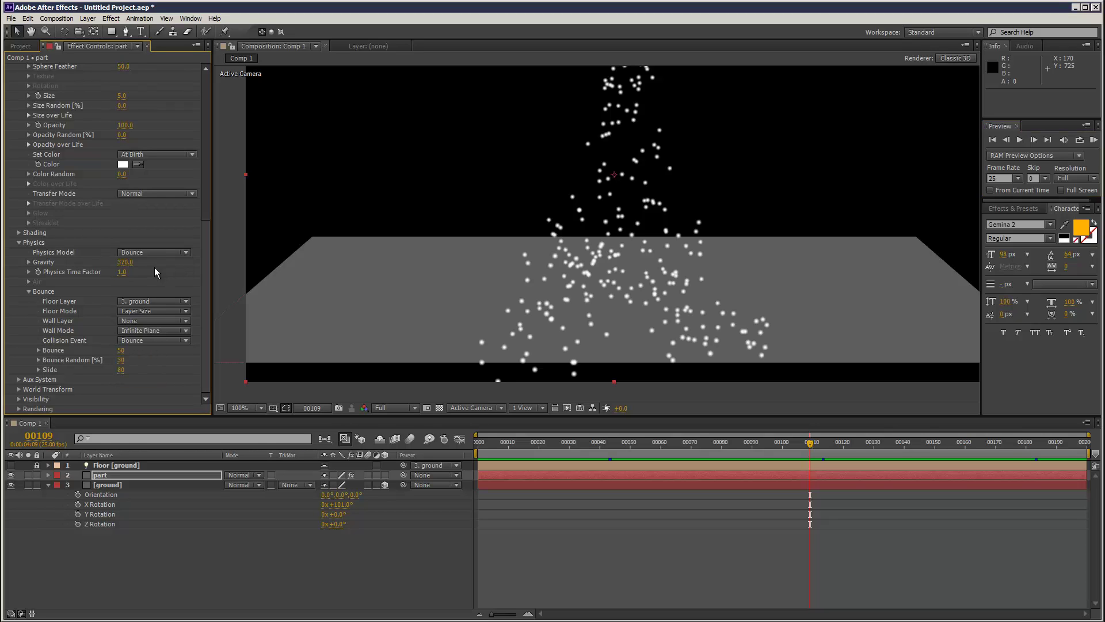
click(121, 350)
text(22)
key(Tab)
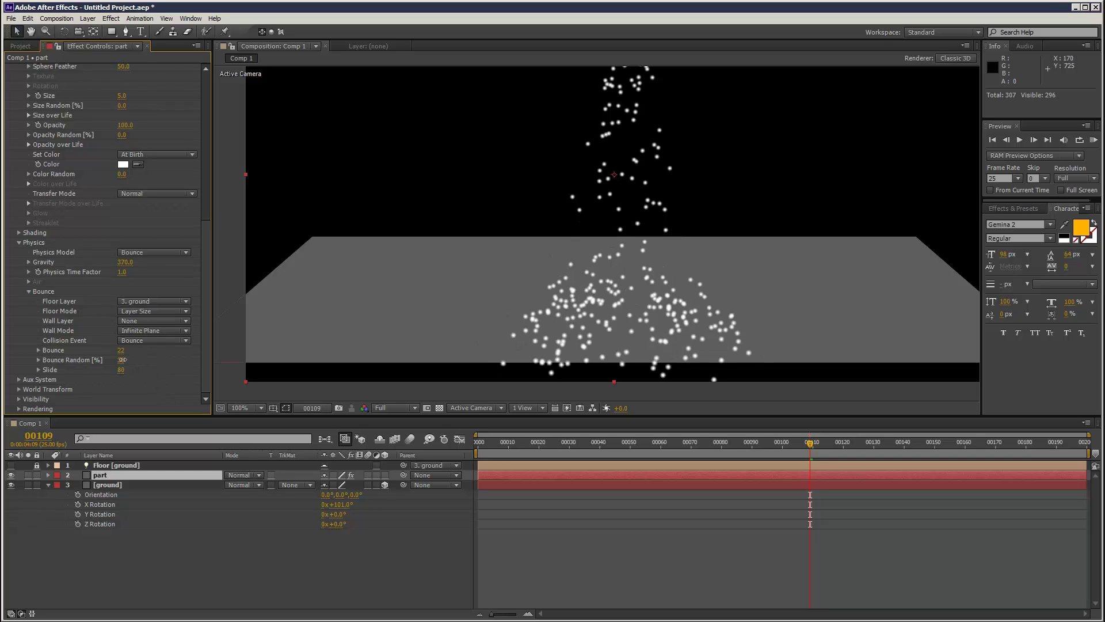
text(22)
key(Return)
- Set Sphere Feather to 12 and preview the bouncing particles
drag(205, 326, 206, 274)
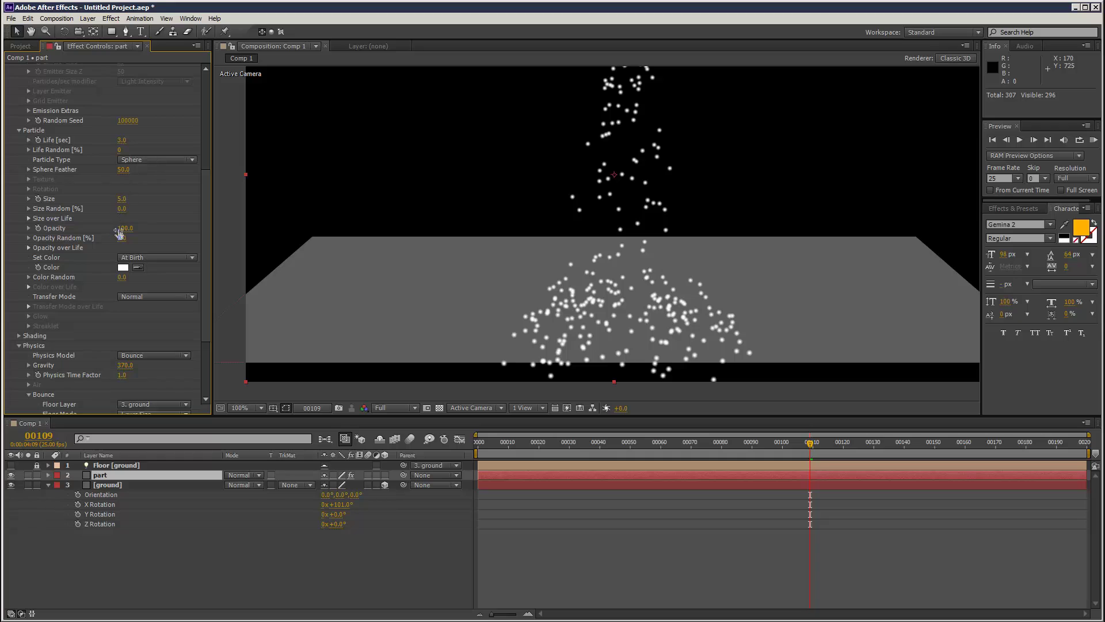
click(122, 170)
text(5)
key(Return)
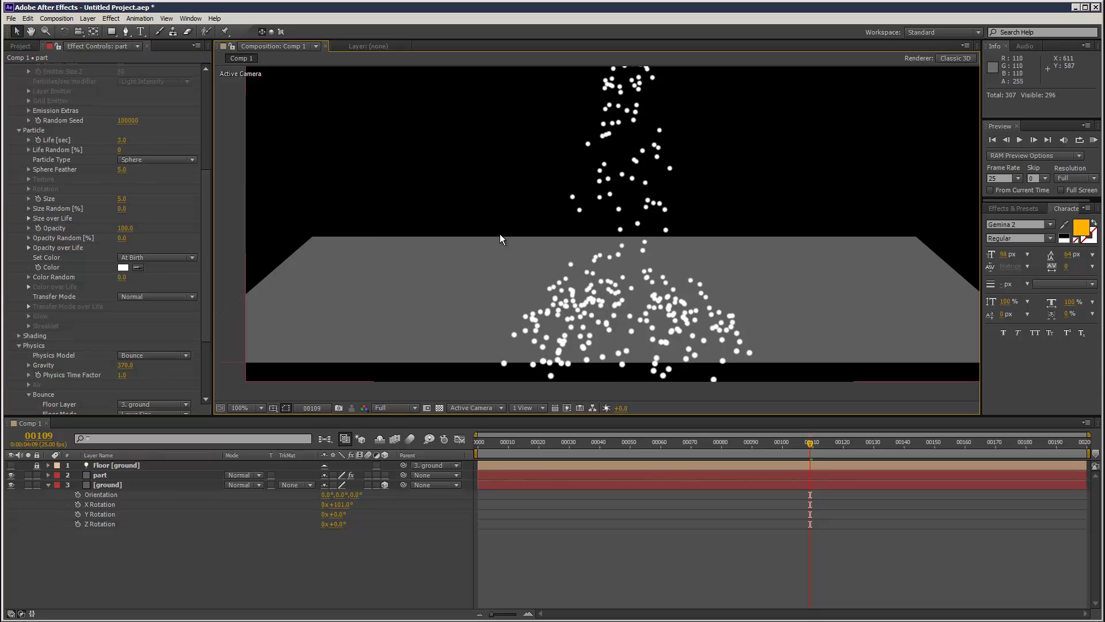
click(122, 170)
click(229, 183)
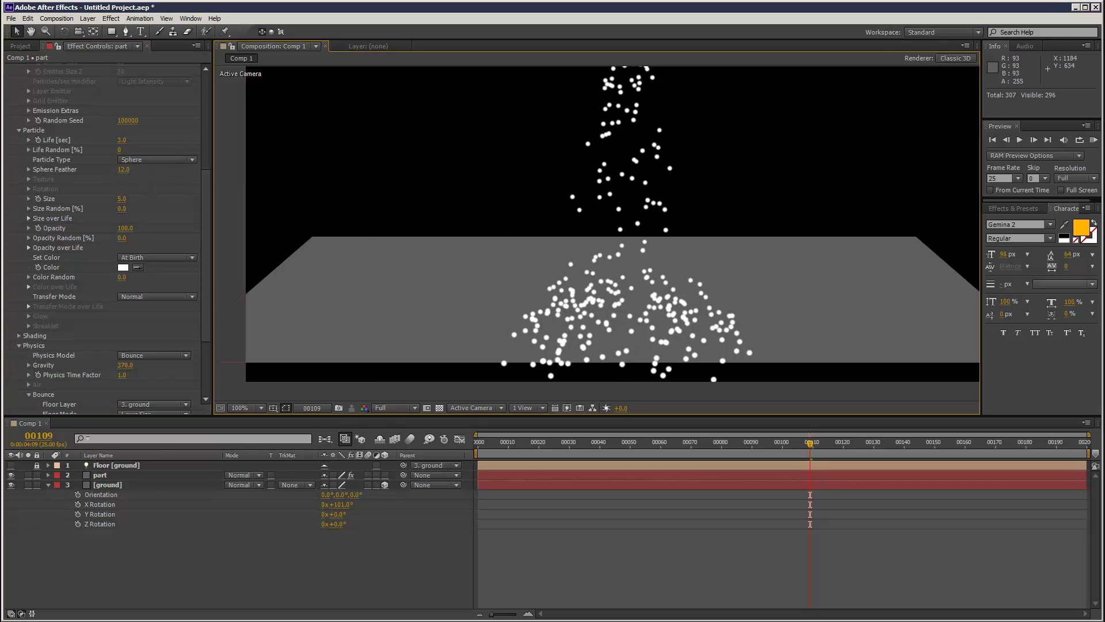
click(1094, 139)
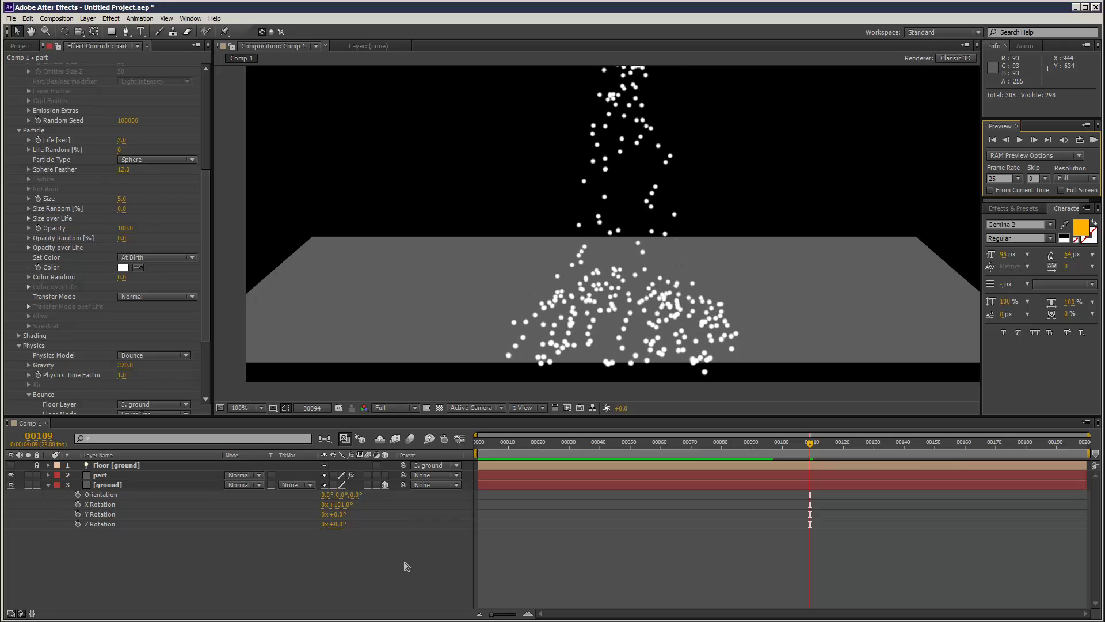
drag(615, 446, 778, 444)
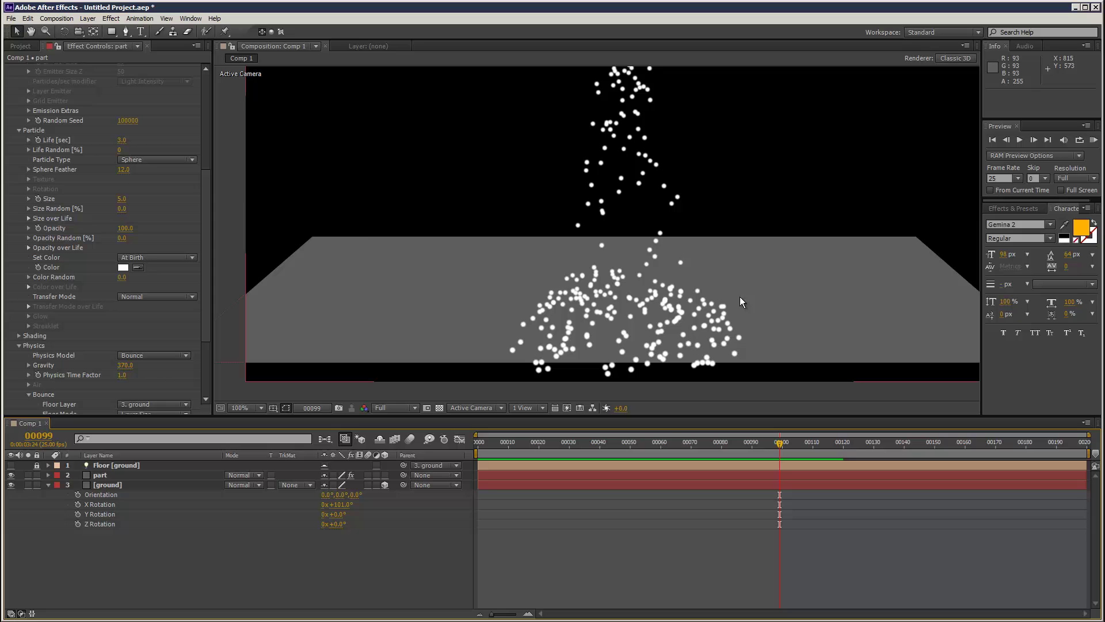
- Set the Aux System Emit option to At Bounce Event and preview the result
drag(206, 184, 209, 260)
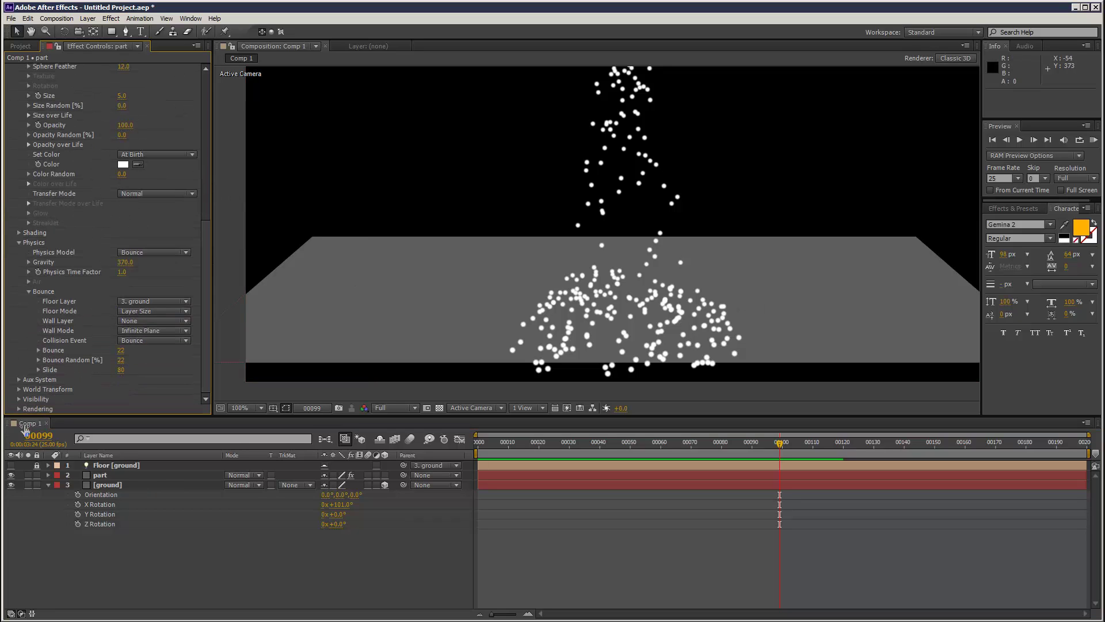
click(19, 380)
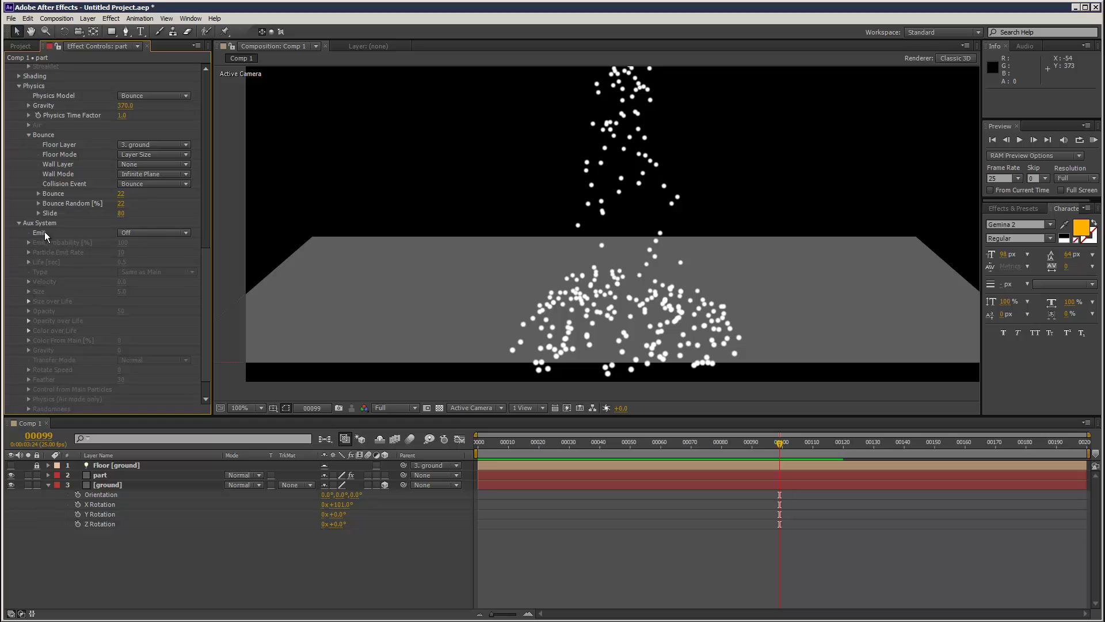
click(153, 233)
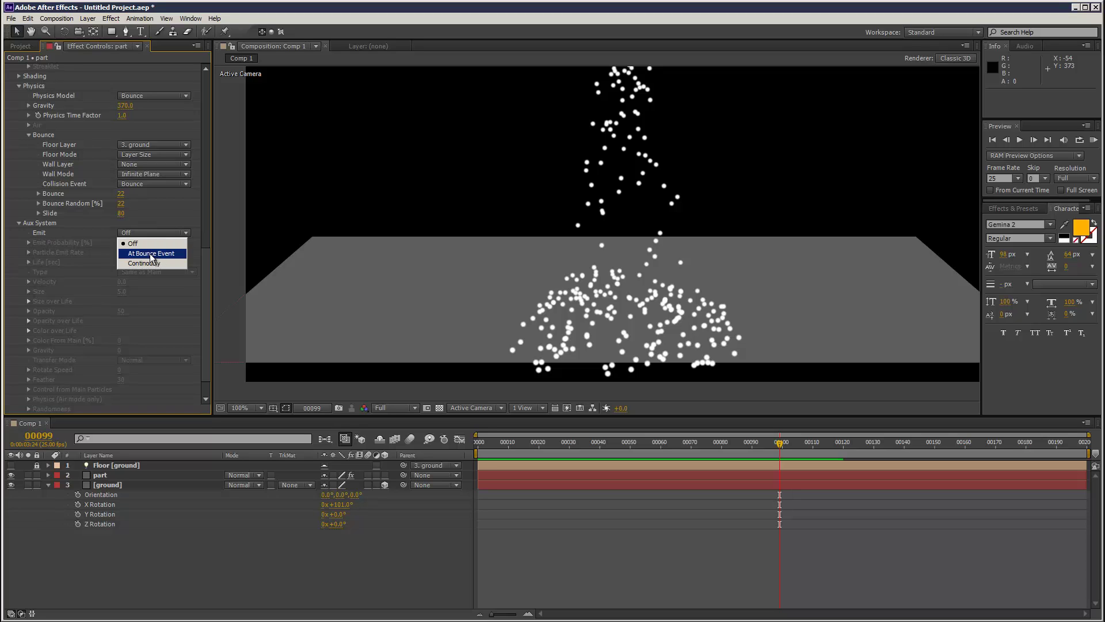
click(168, 254)
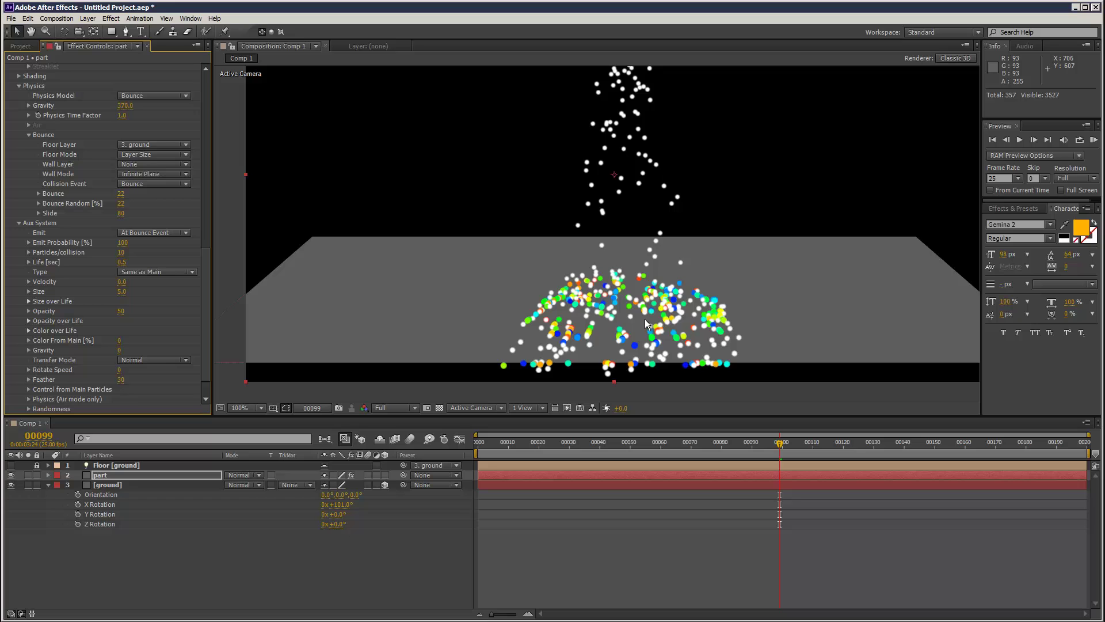
click(1093, 140)
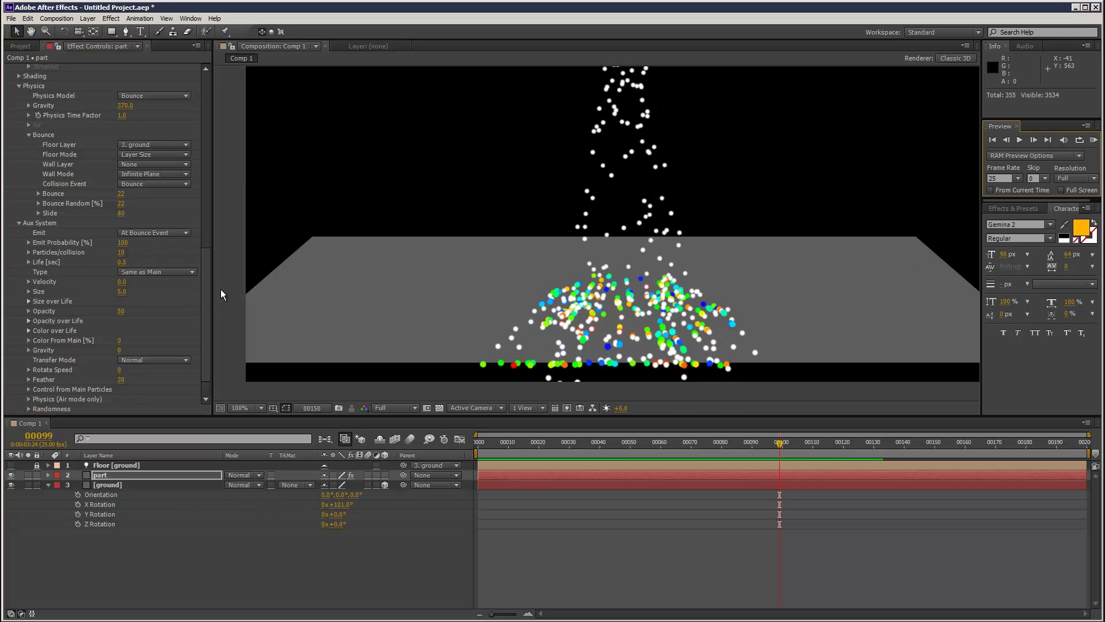
- Set aux Color From Main to 79% and make the particle colour light blue
click(29, 341)
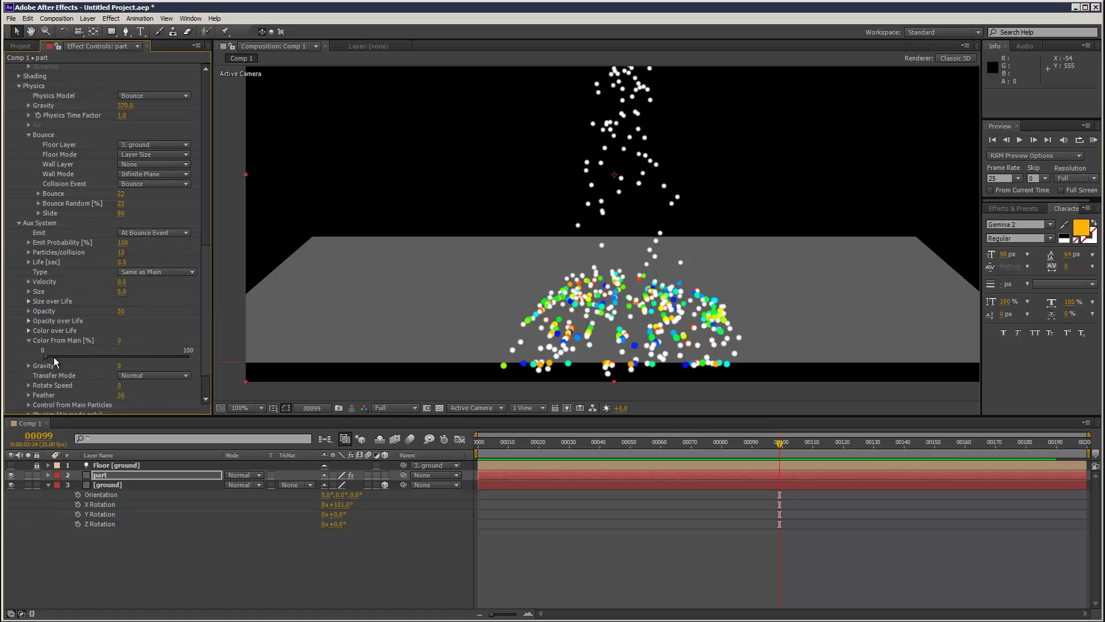
drag(53, 357, 207, 216)
click(123, 304)
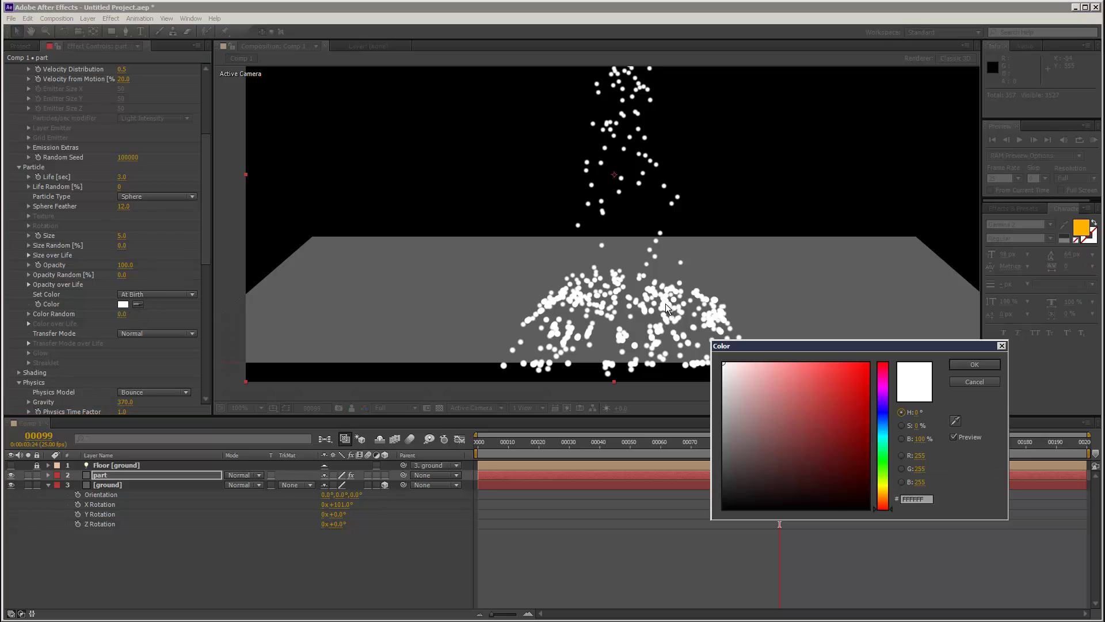
drag(887, 449, 886, 429)
click(780, 386)
drag(780, 386, 763, 371)
click(972, 366)
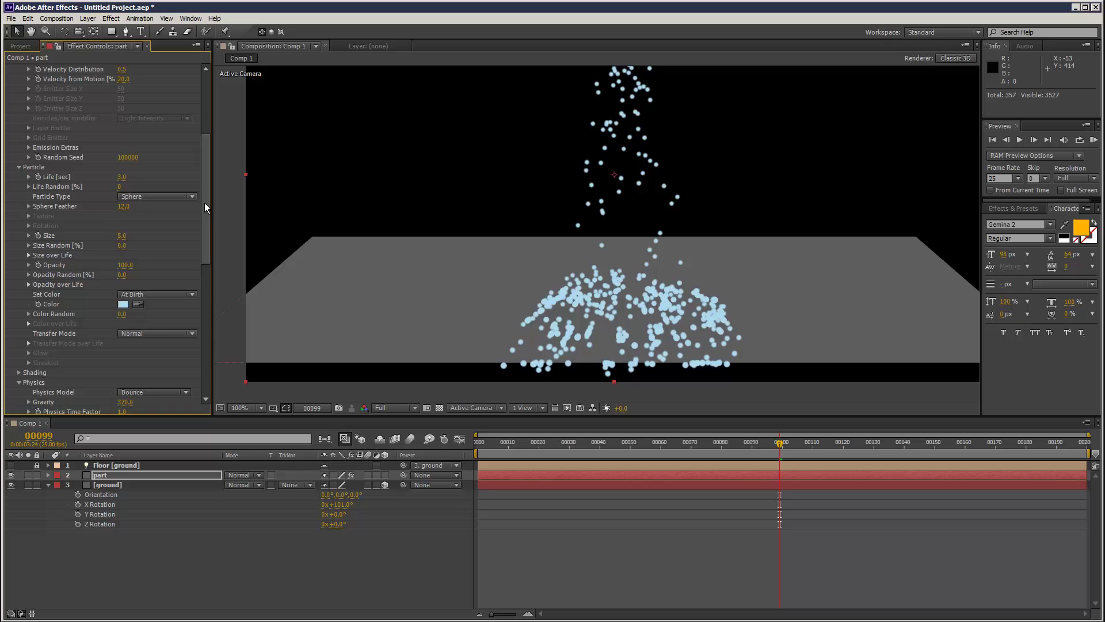
- Apply a white-to-blue Color over Life preset and preview the blue aux particles
drag(204, 202, 208, 323)
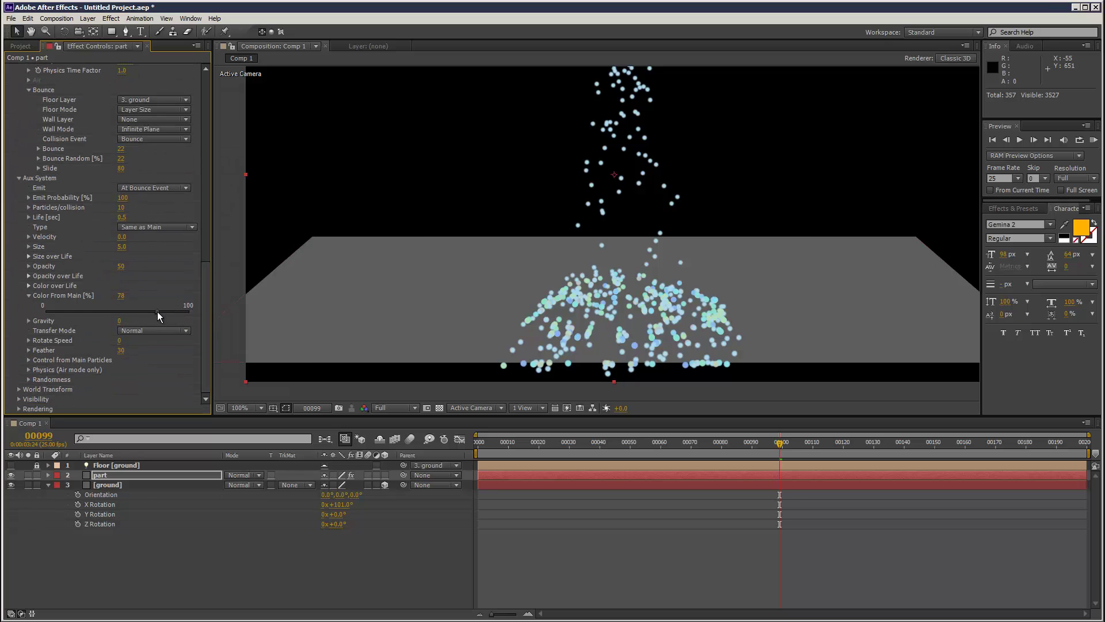
click(28, 285)
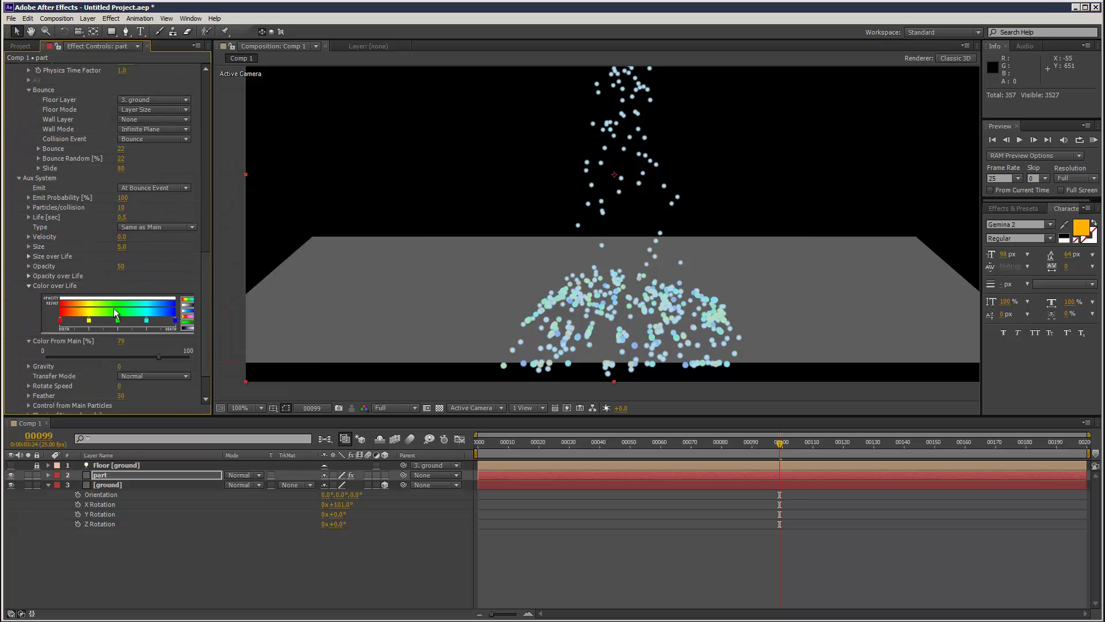
click(189, 315)
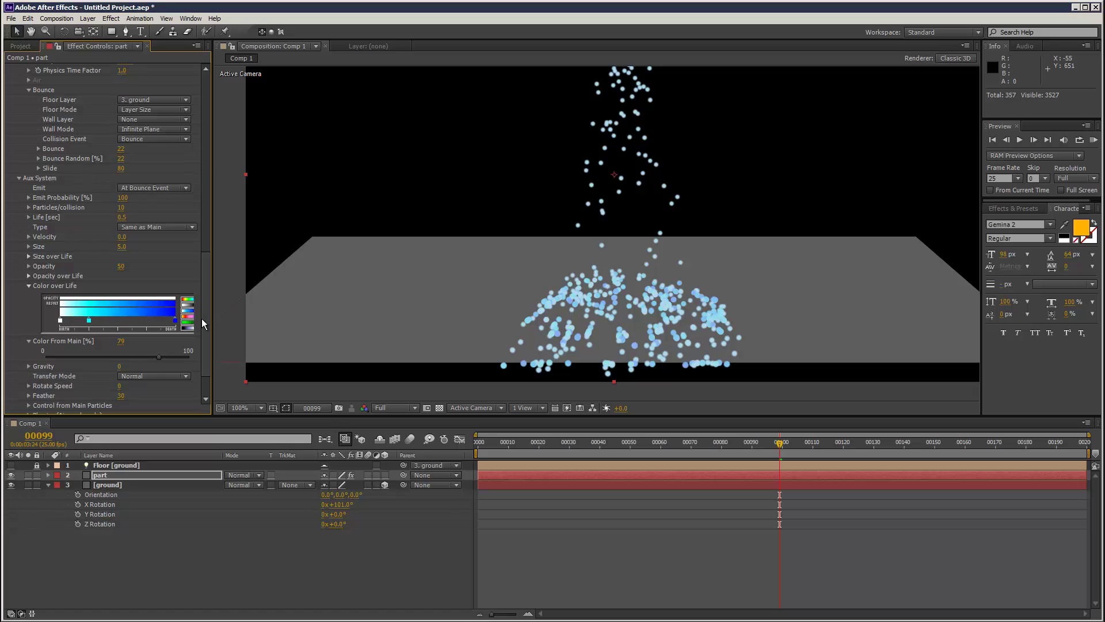
click(1093, 140)
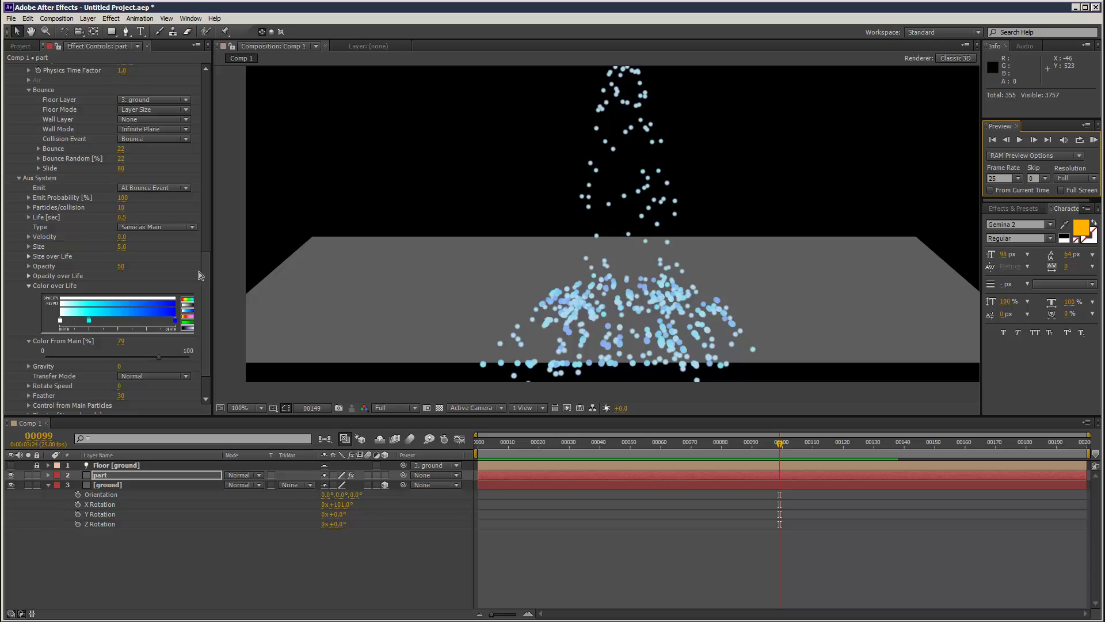
- Set the aux particle Size to 2 and preview the smaller particles
key(space)
scroll(205, 292, down, 2)
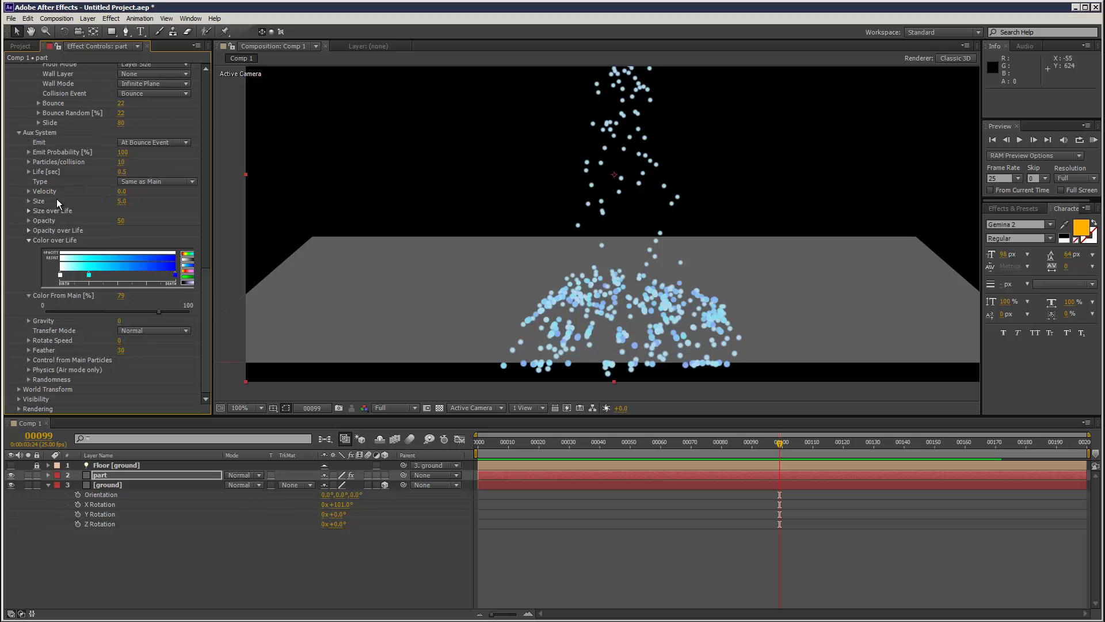
text(2)
click(225, 191)
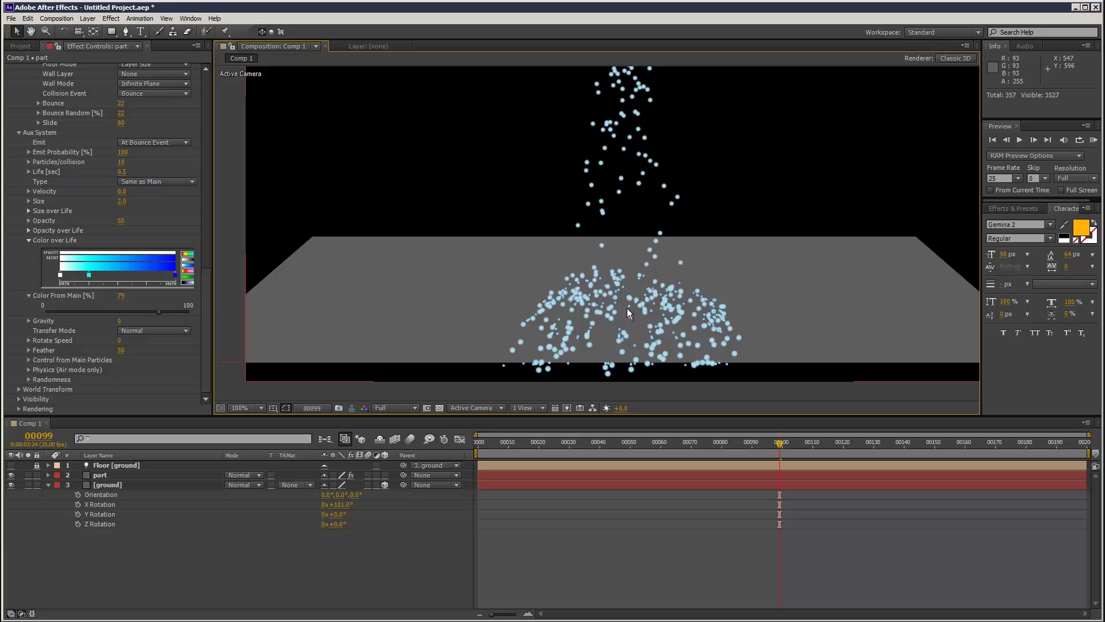
key(KP_0)
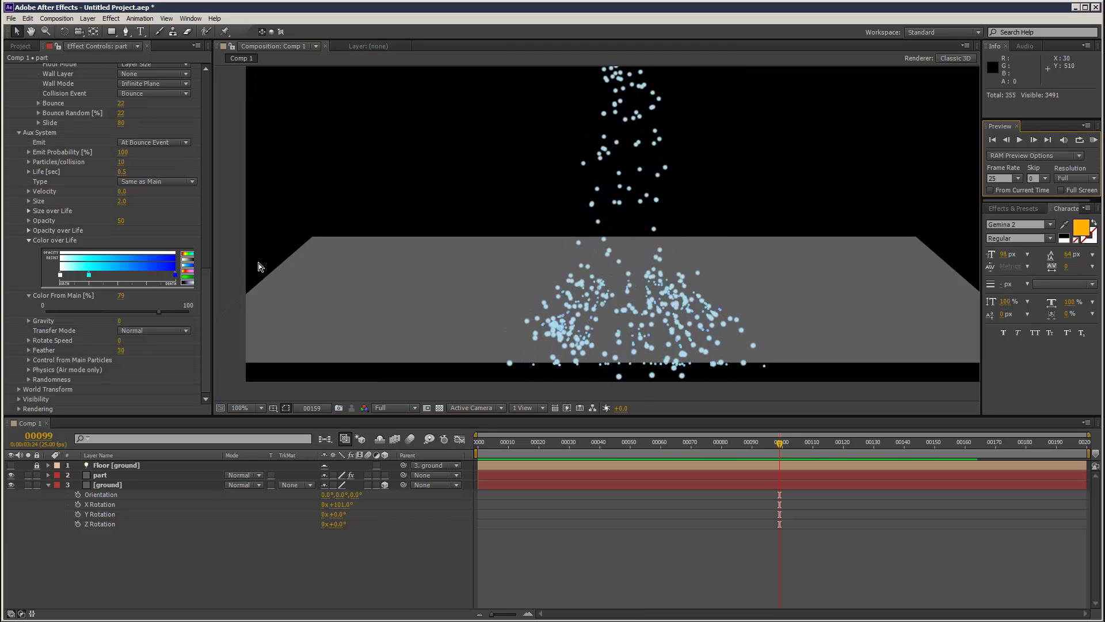
click(204, 312)
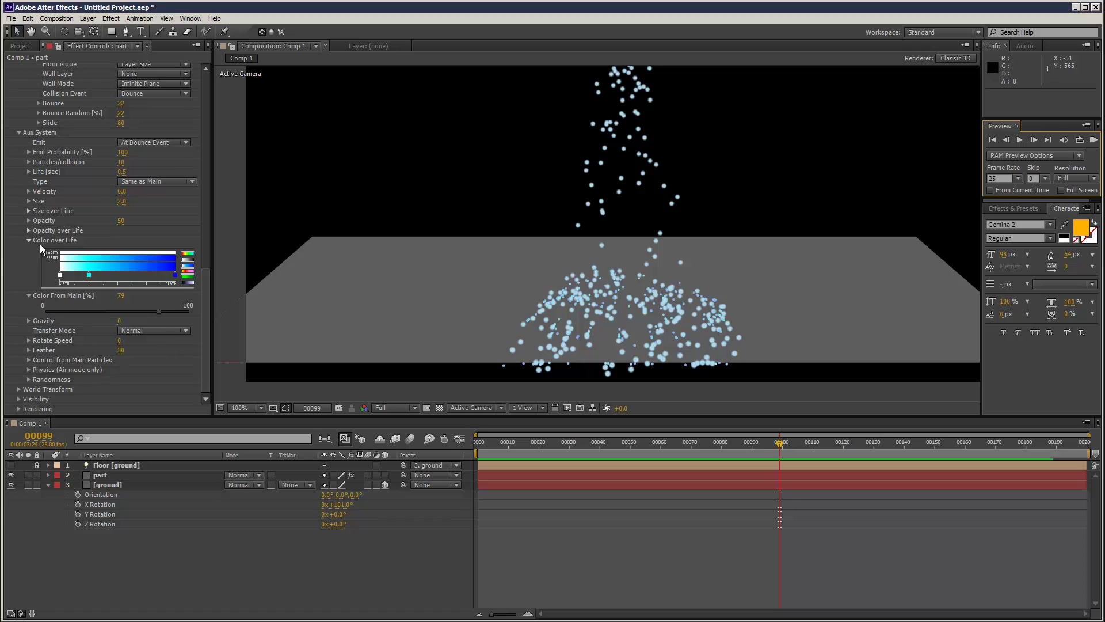
- Set aux Inherit Velocity from main particles to 150 and preview
click(29, 359)
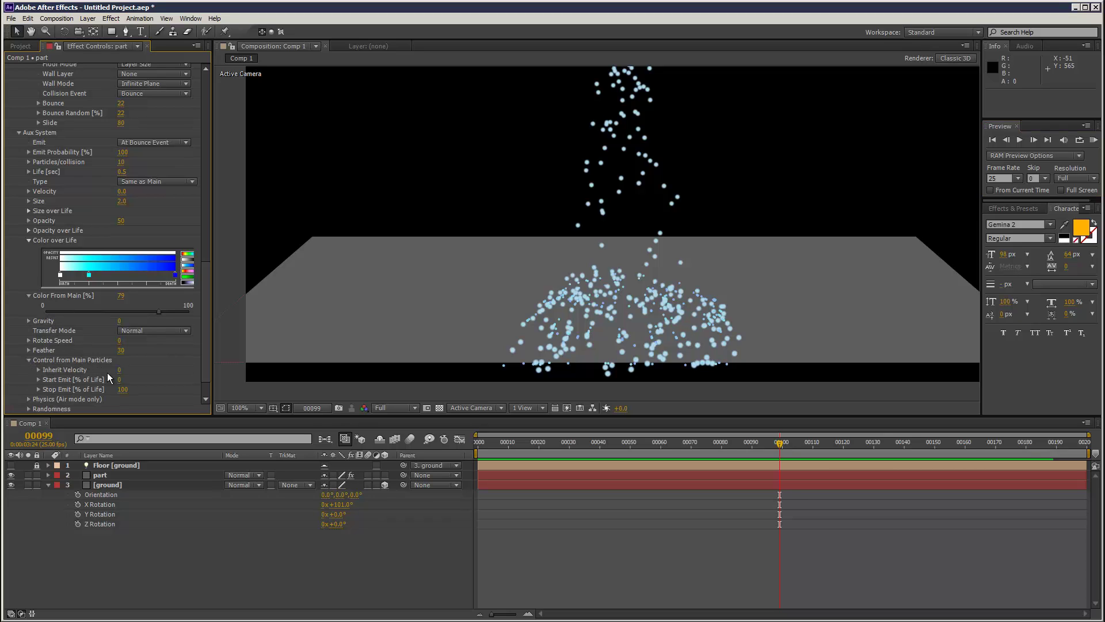
drag(120, 370, 129, 370)
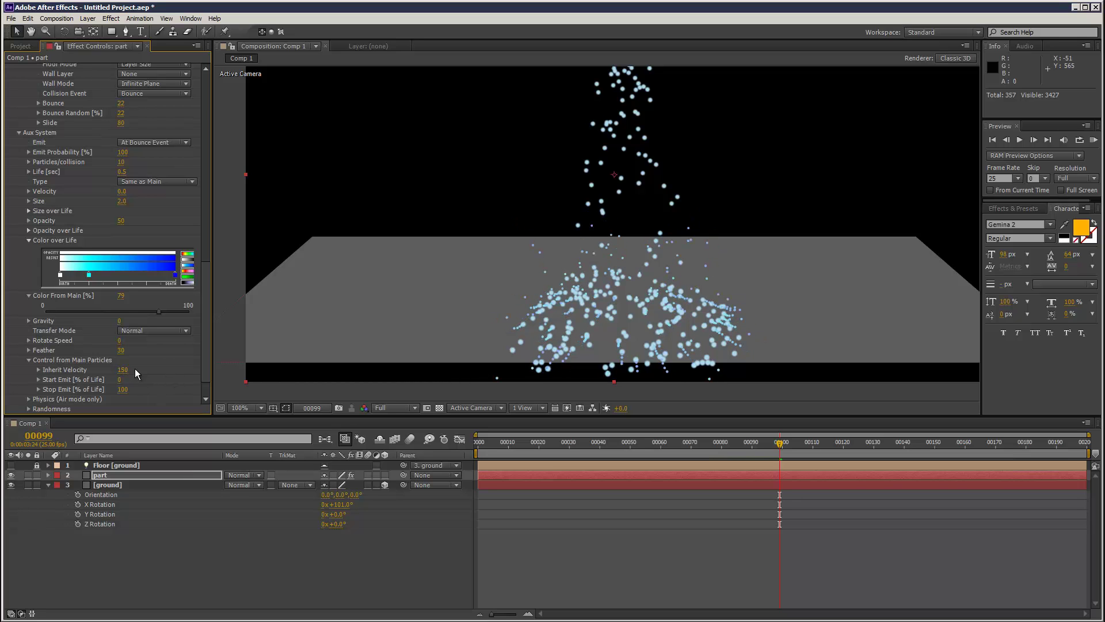
click(1094, 141)
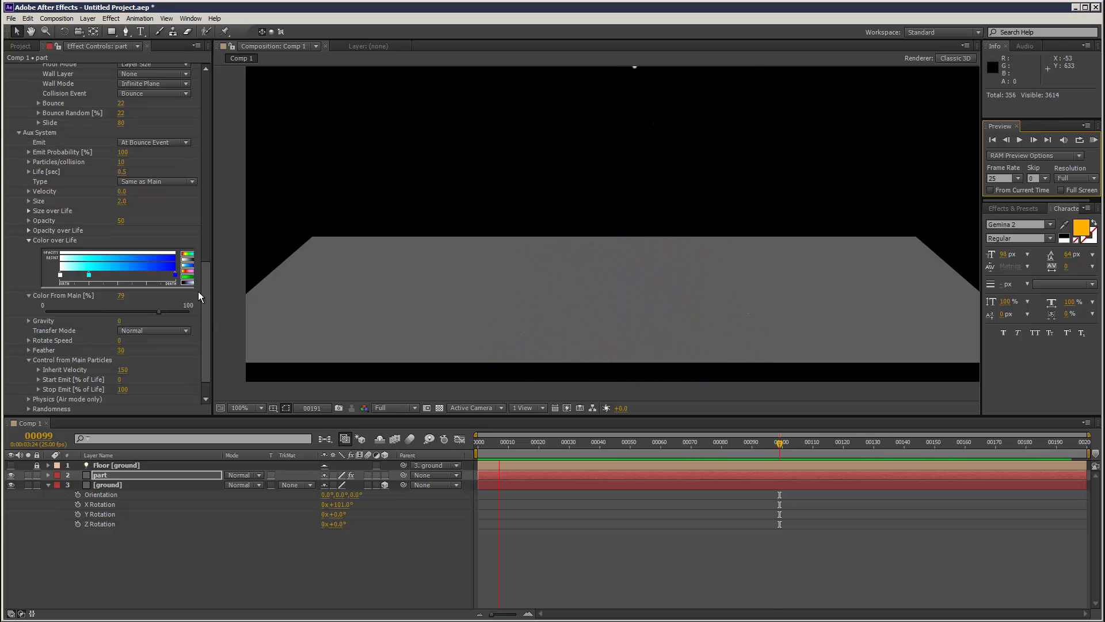
- Set aux Life to 14.5 seconds and aux Gravity to 120, previewing each change
click(137, 182)
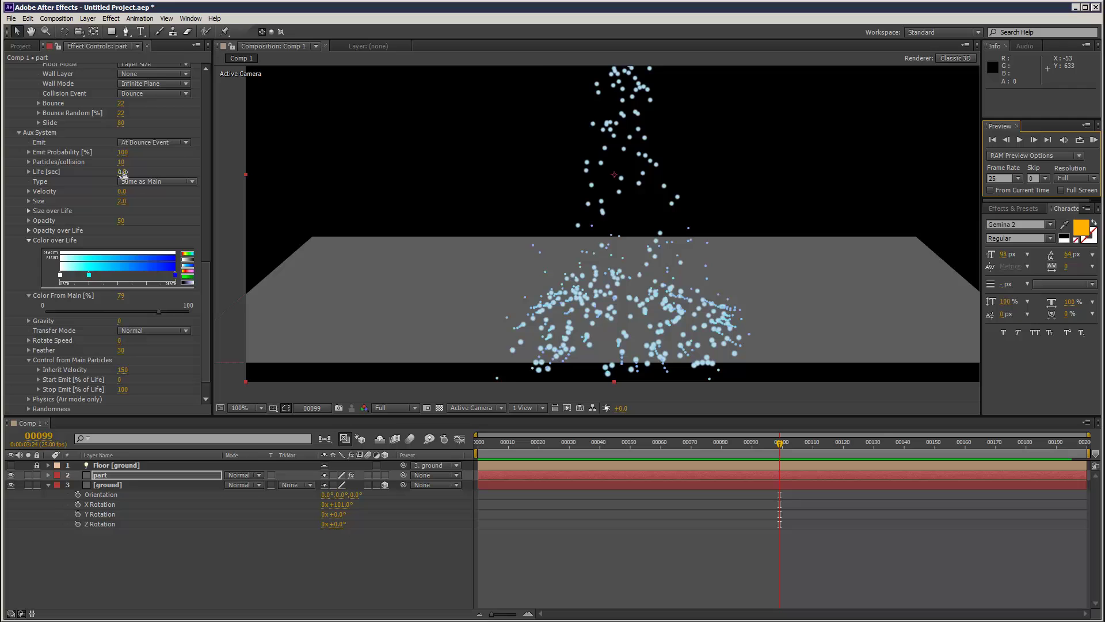
drag(123, 172, 128, 172)
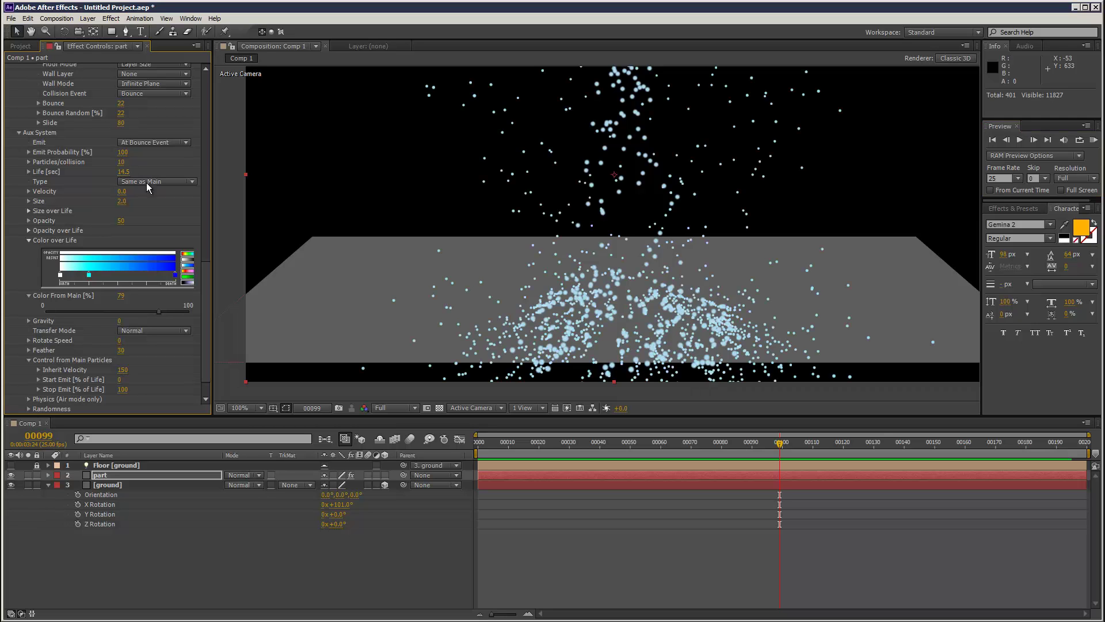
click(1093, 140)
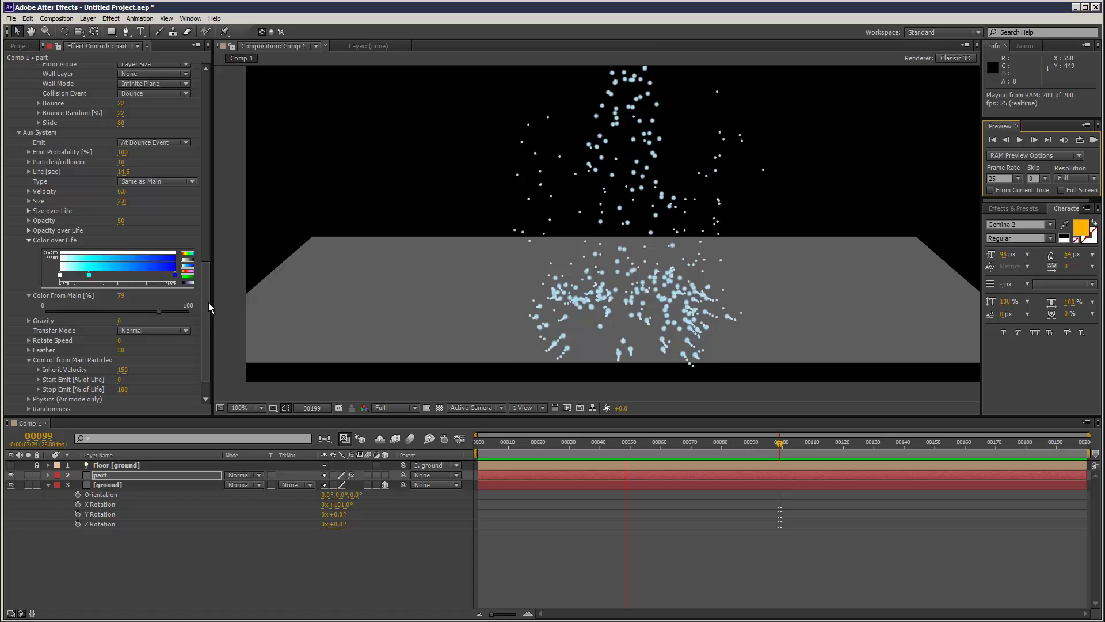
key(space)
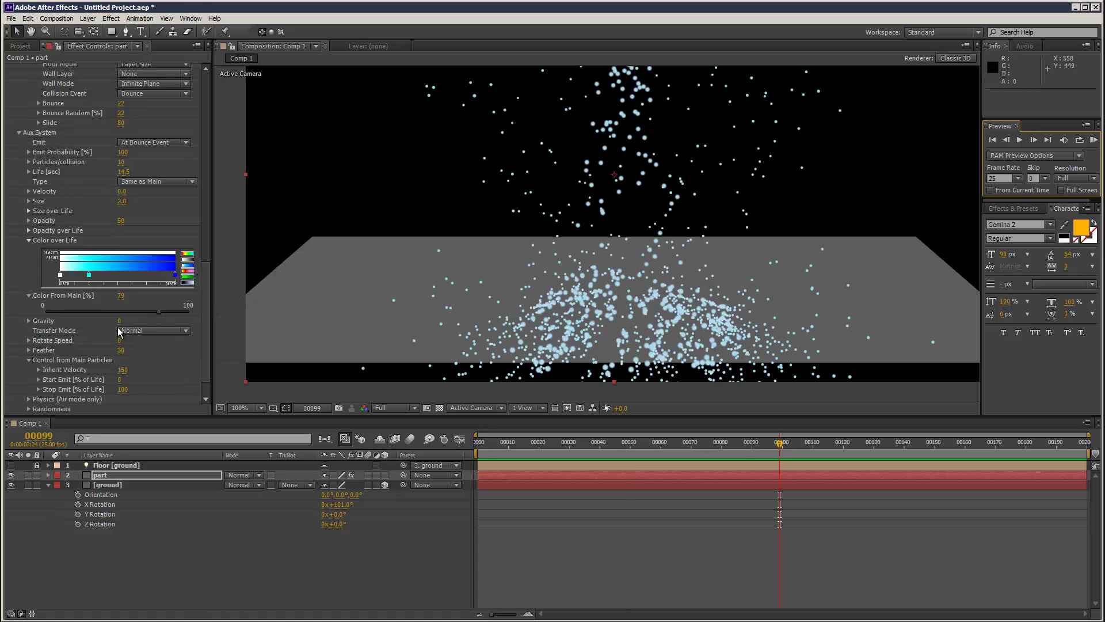
drag(122, 321, 128, 321)
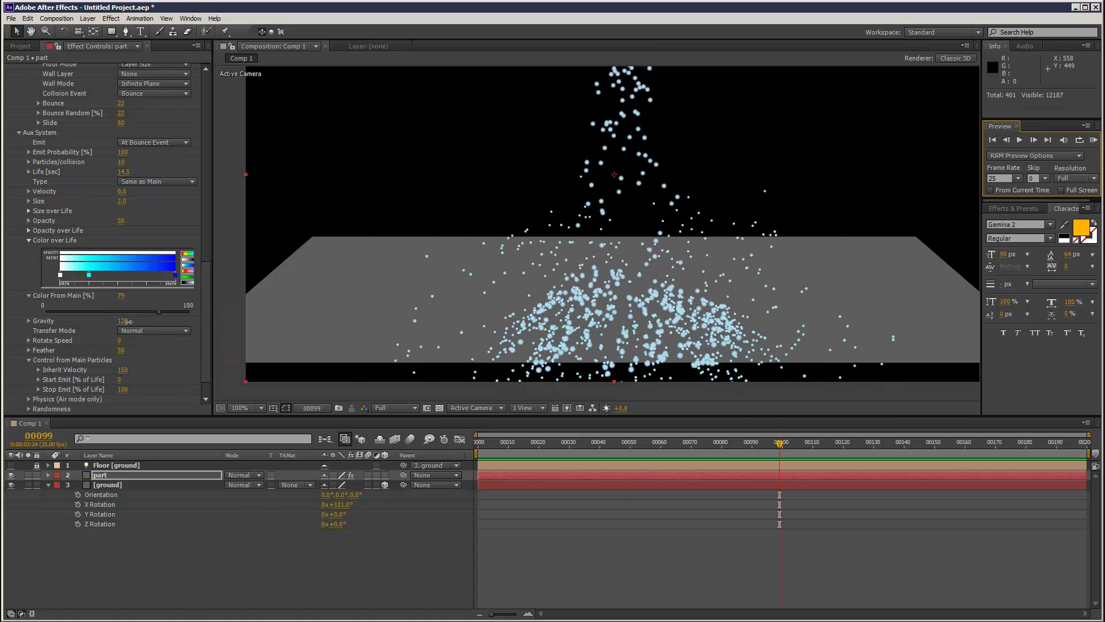
click(1094, 140)
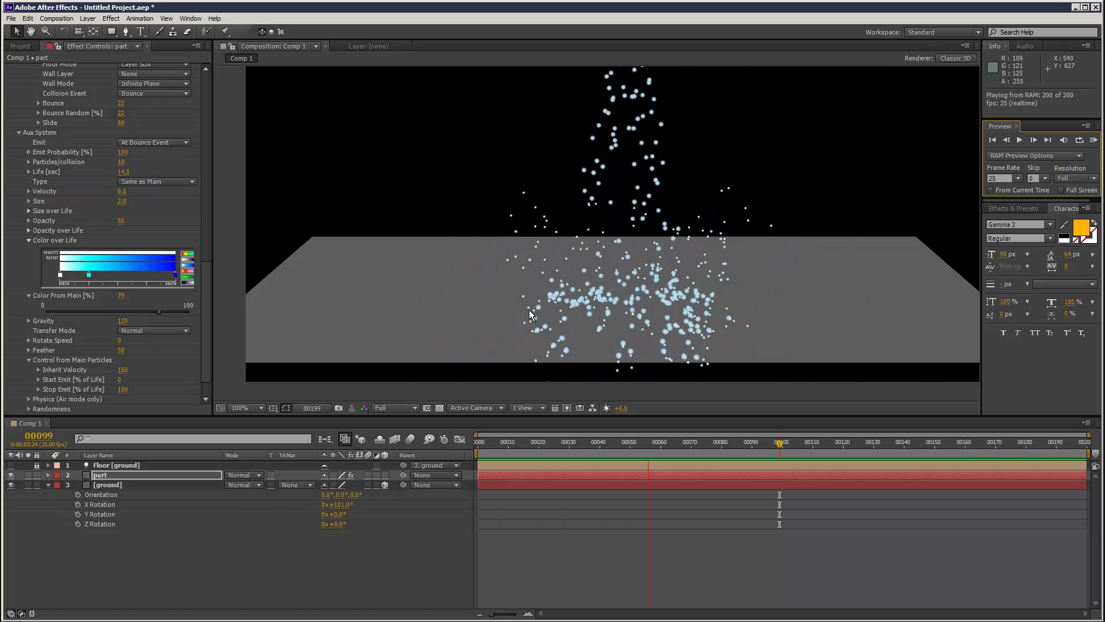
- Set aux Particles/collision to 67 and aux Velocity to 0, previewing in between
key(space)
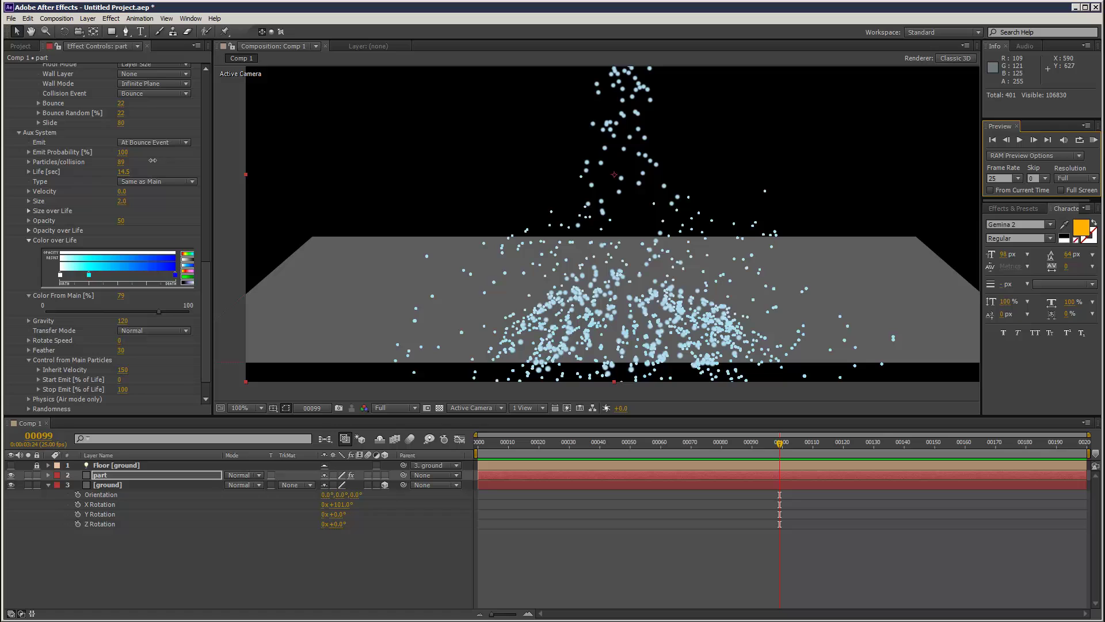
click(153, 160)
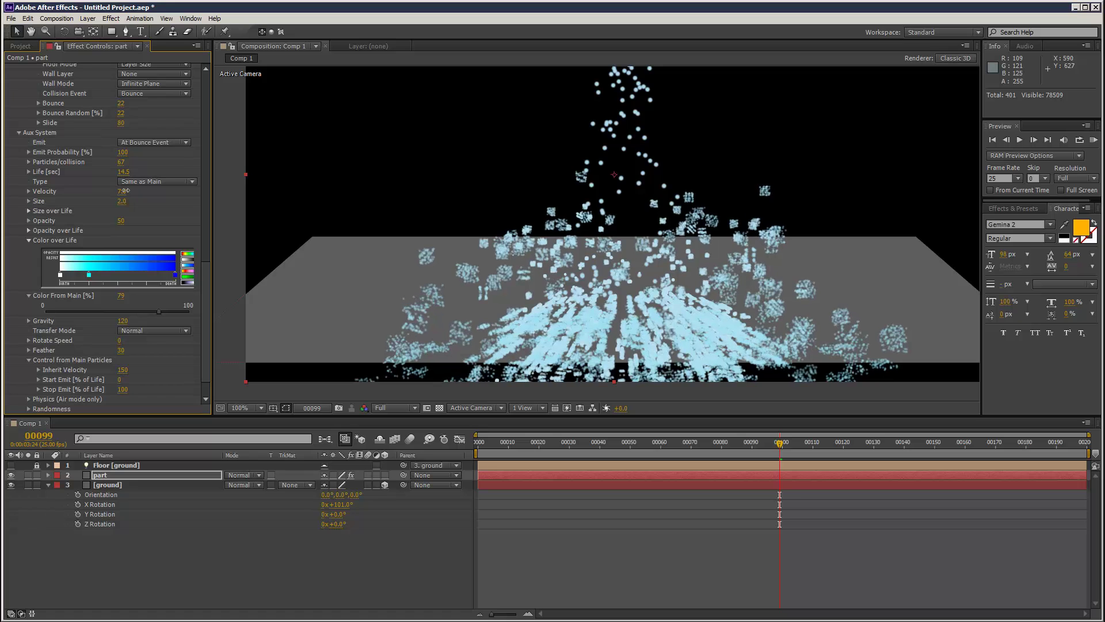
click(1093, 140)
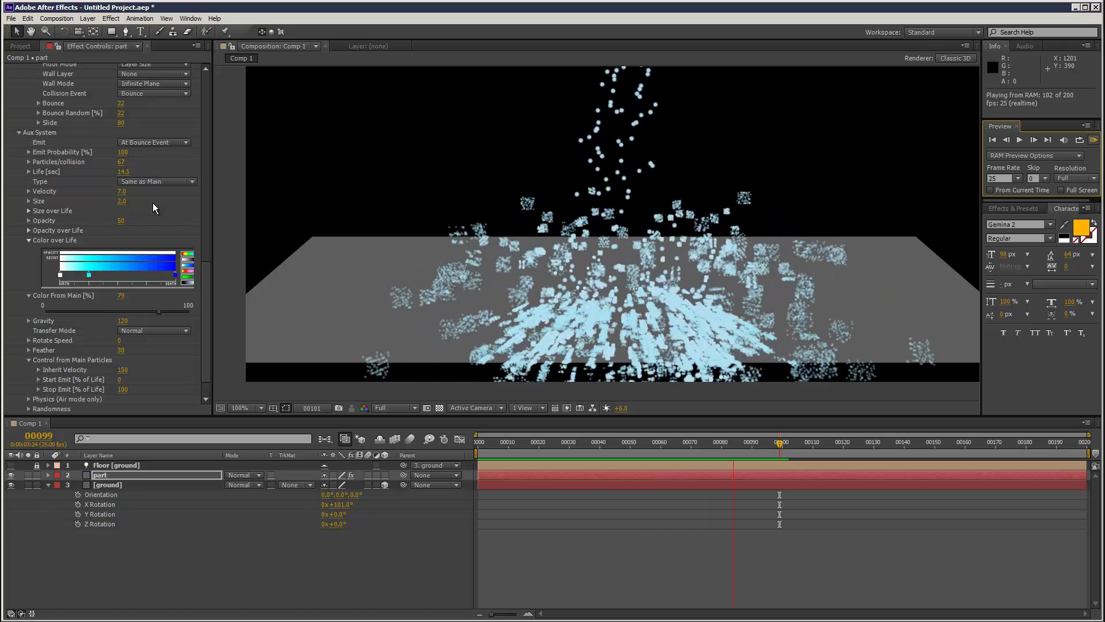
click(122, 191)
text(1)
key(Return)
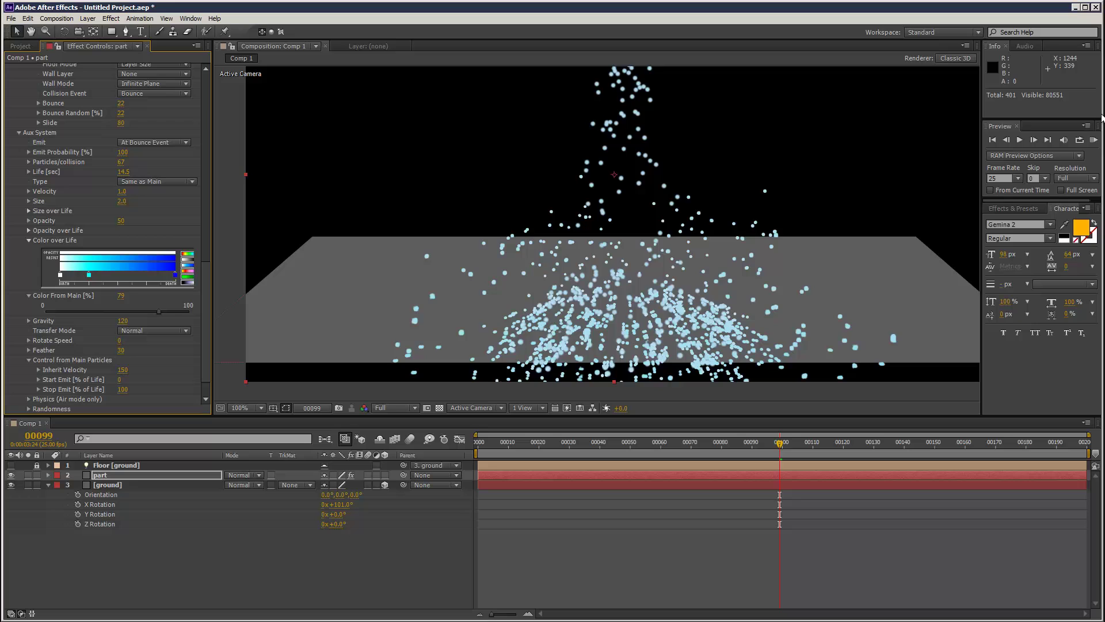
click(1093, 140)
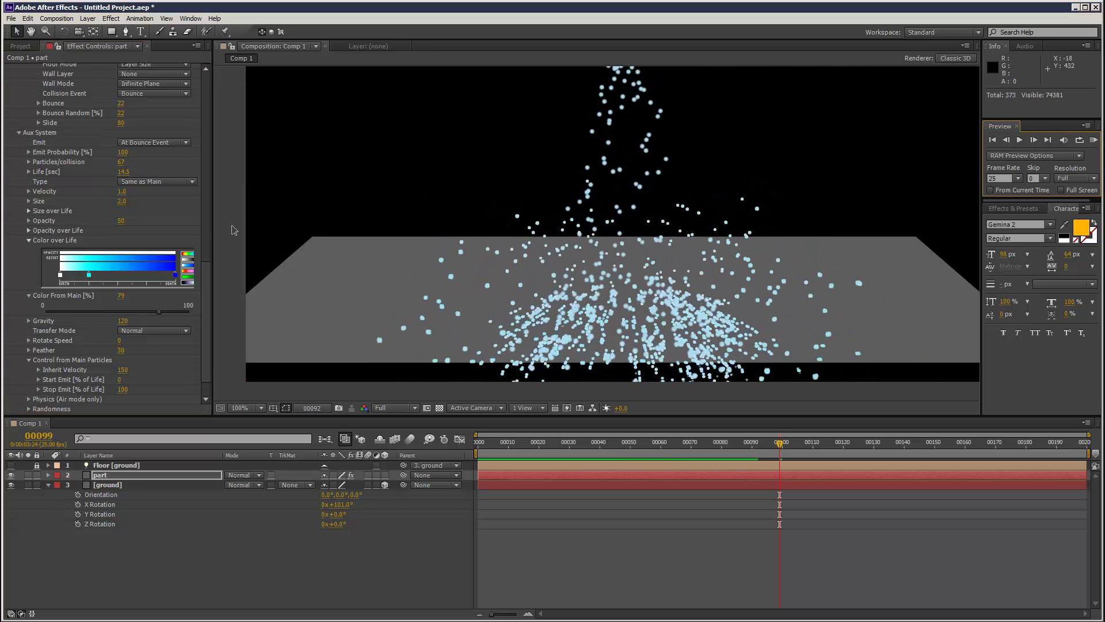
click(122, 191)
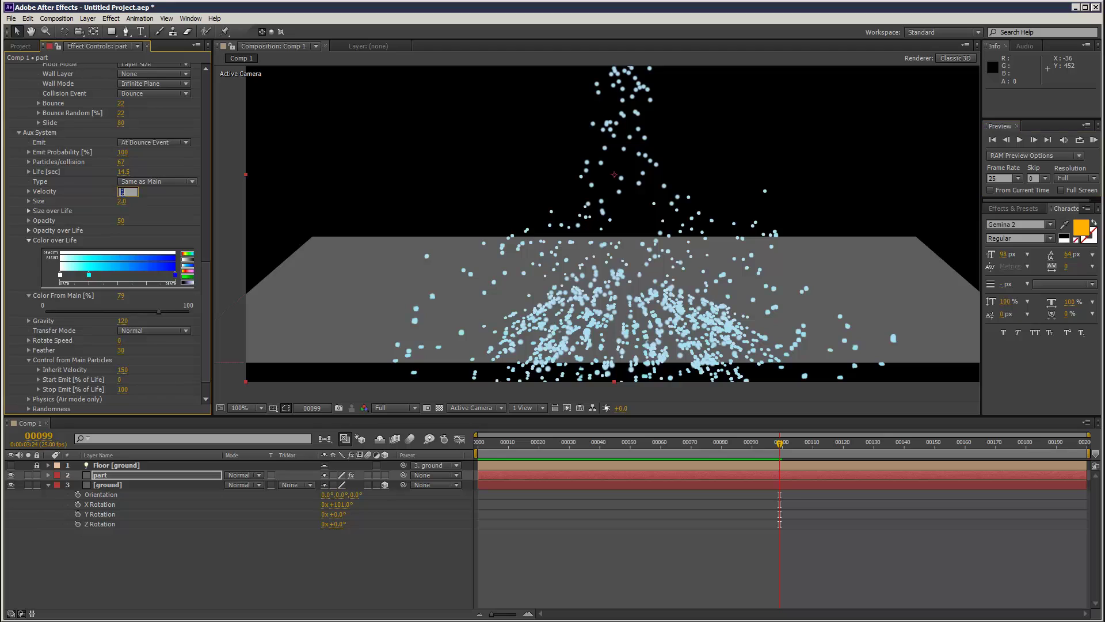
key(Return)
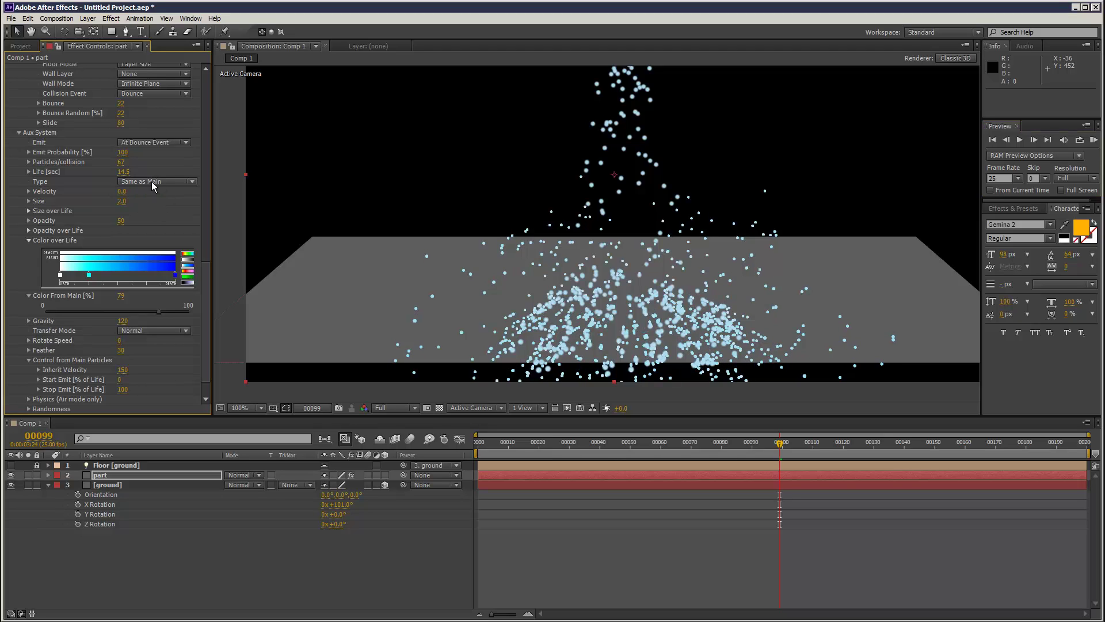
- Try Star (No DOF) and Cloudlet aux particle types, settling on Sphere
click(154, 181)
click(155, 213)
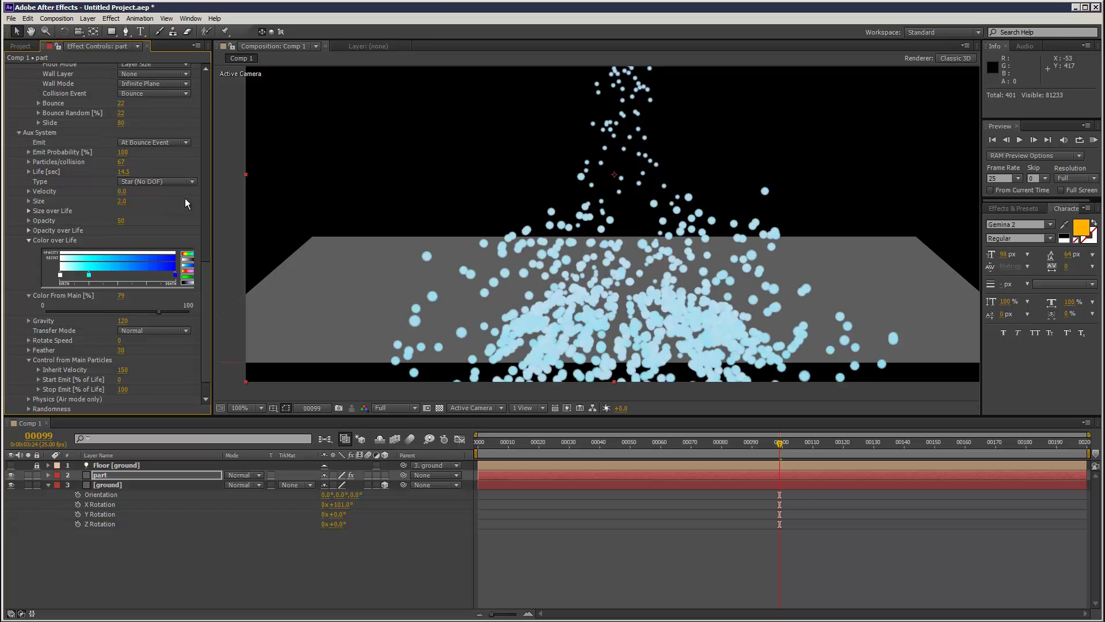
click(157, 179)
click(157, 226)
click(164, 181)
click(155, 197)
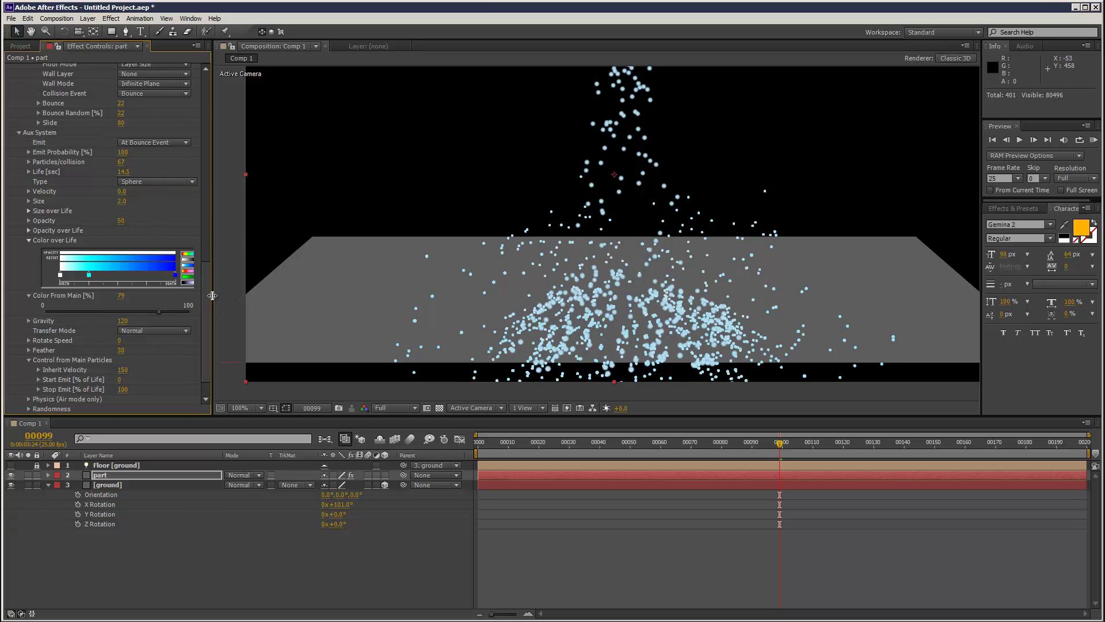
drag(208, 309, 209, 318)
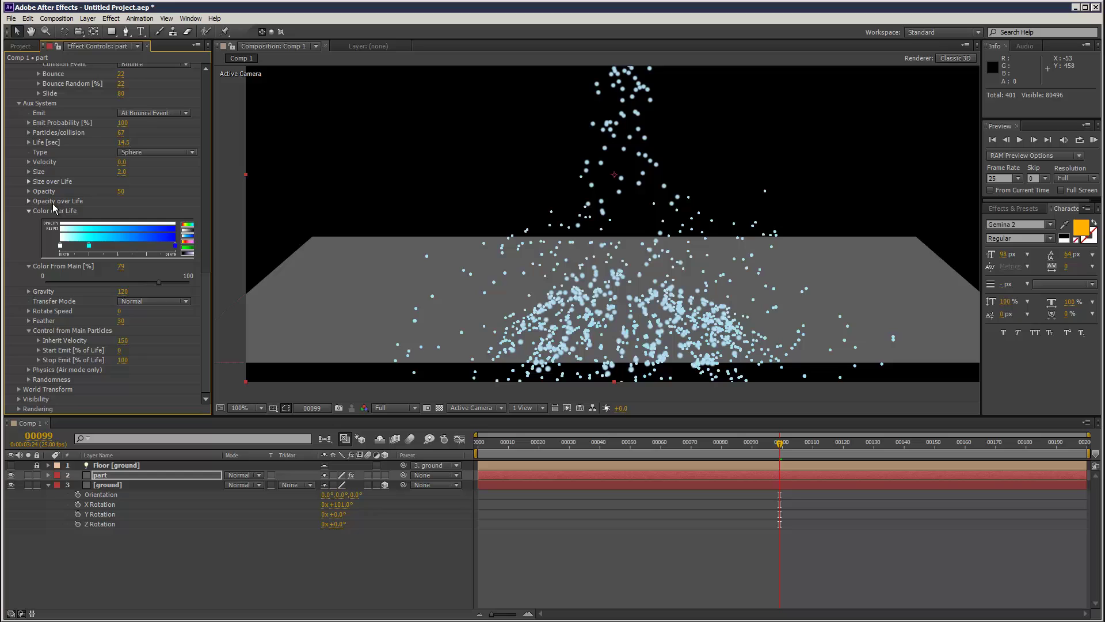
- Apply a decreasing ramp to aux Opacity over Life and preview the fading aux particles
click(29, 201)
click(185, 223)
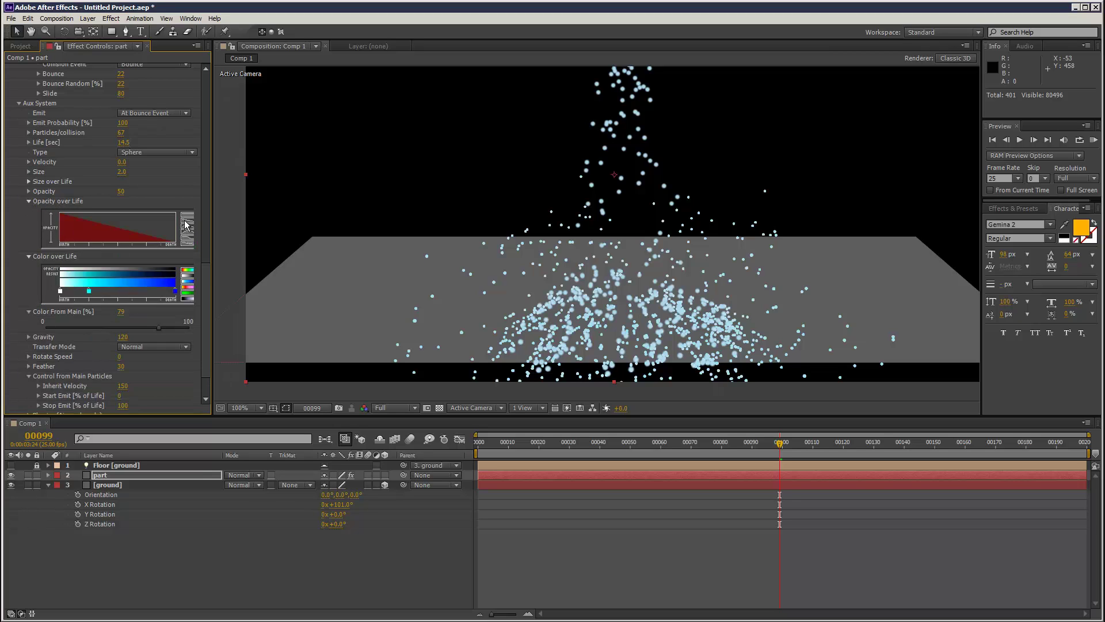
drag(206, 323, 205, 338)
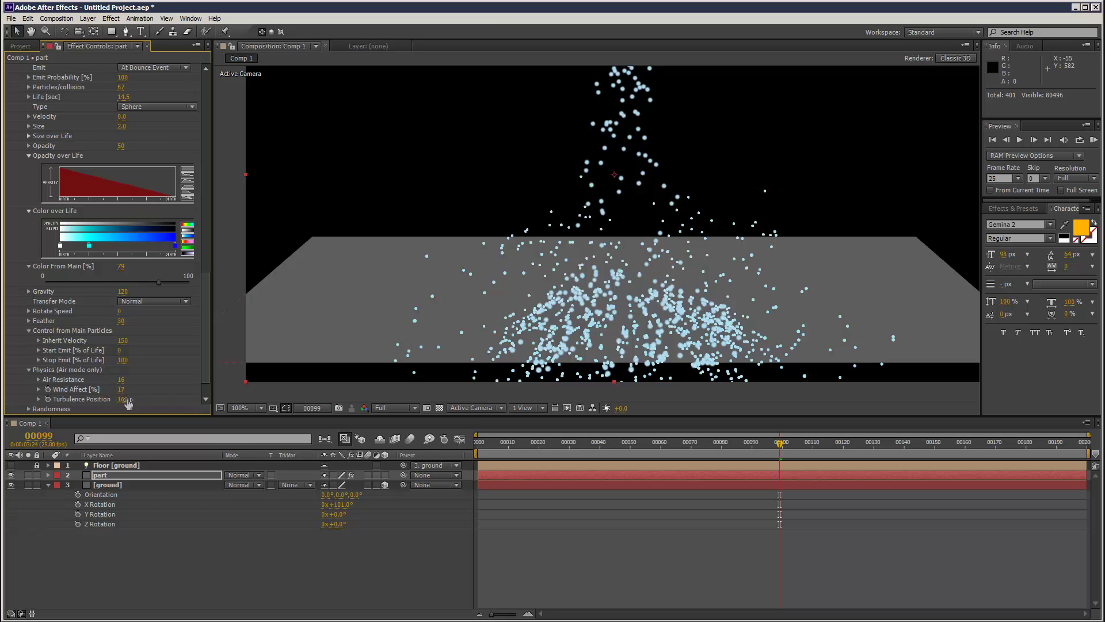
click(1094, 139)
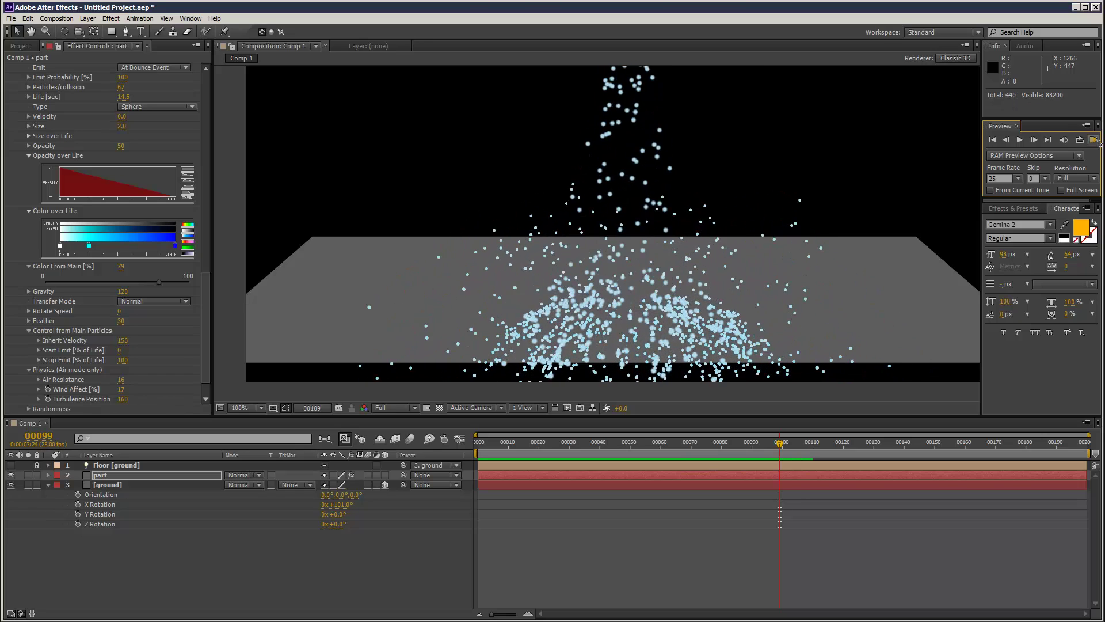
click(682, 167)
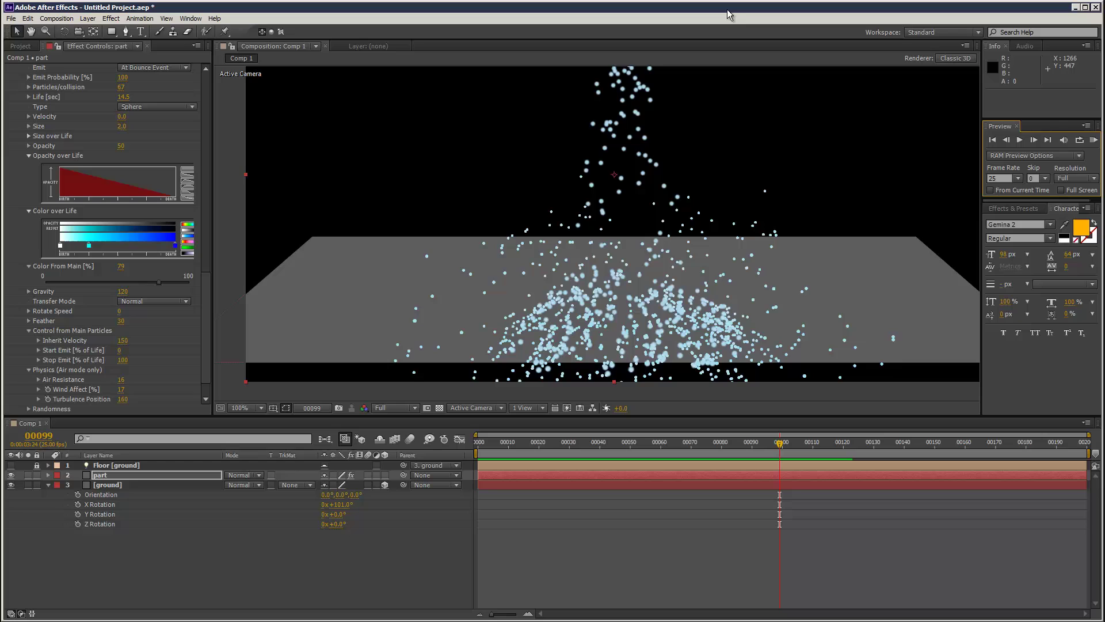
- RAM-preview the animation at 50% zoom, then select the part layer
key(comma)
key(comma)
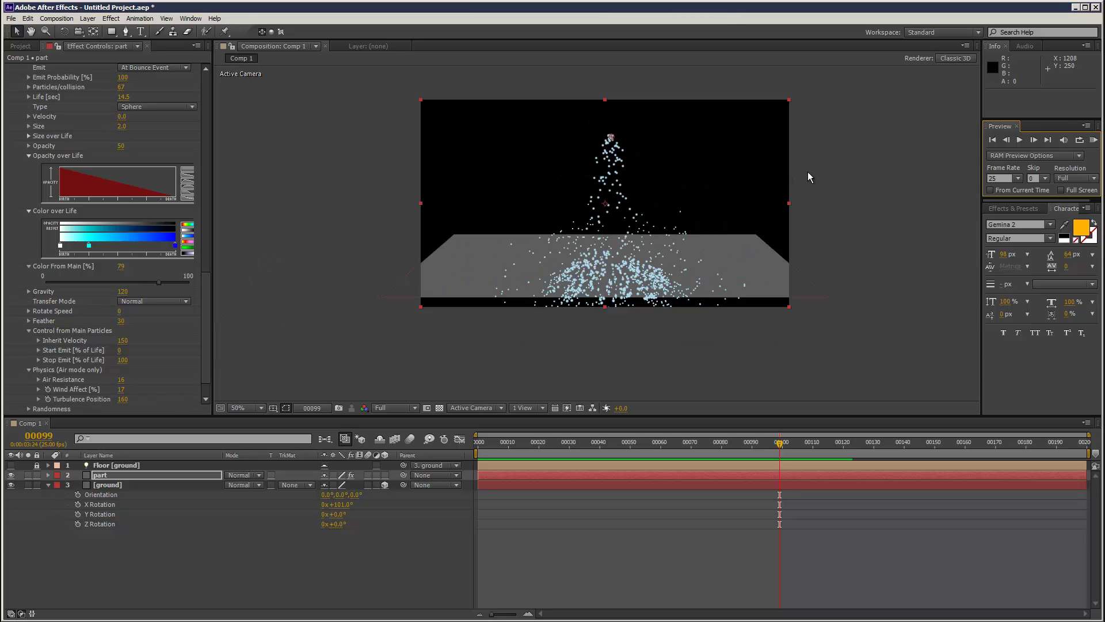
click(1095, 151)
click(1095, 143)
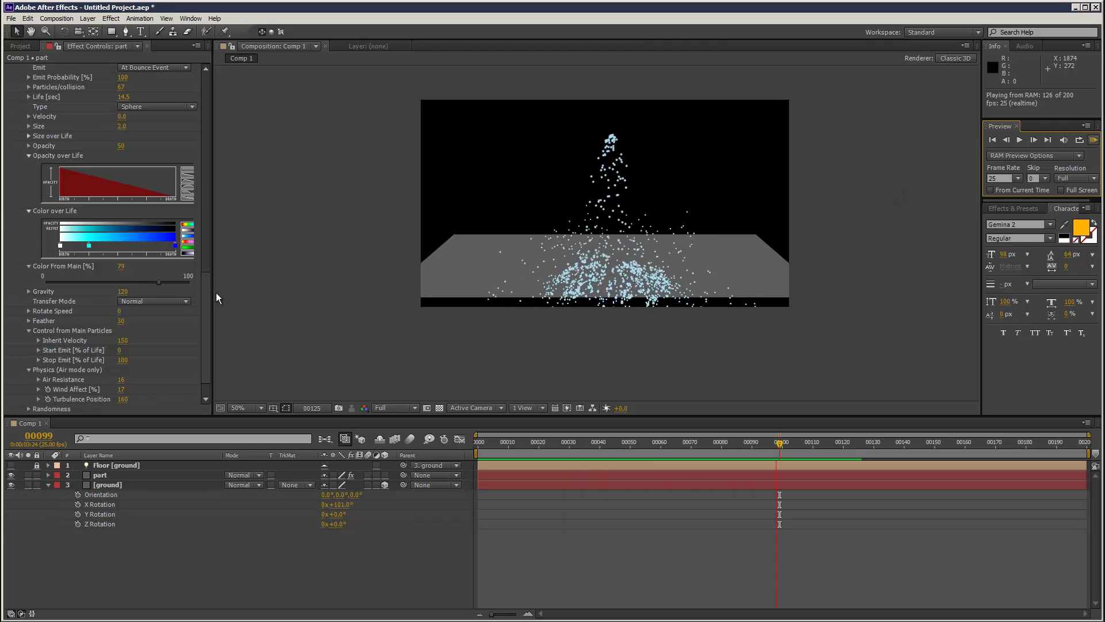
click(149, 475)
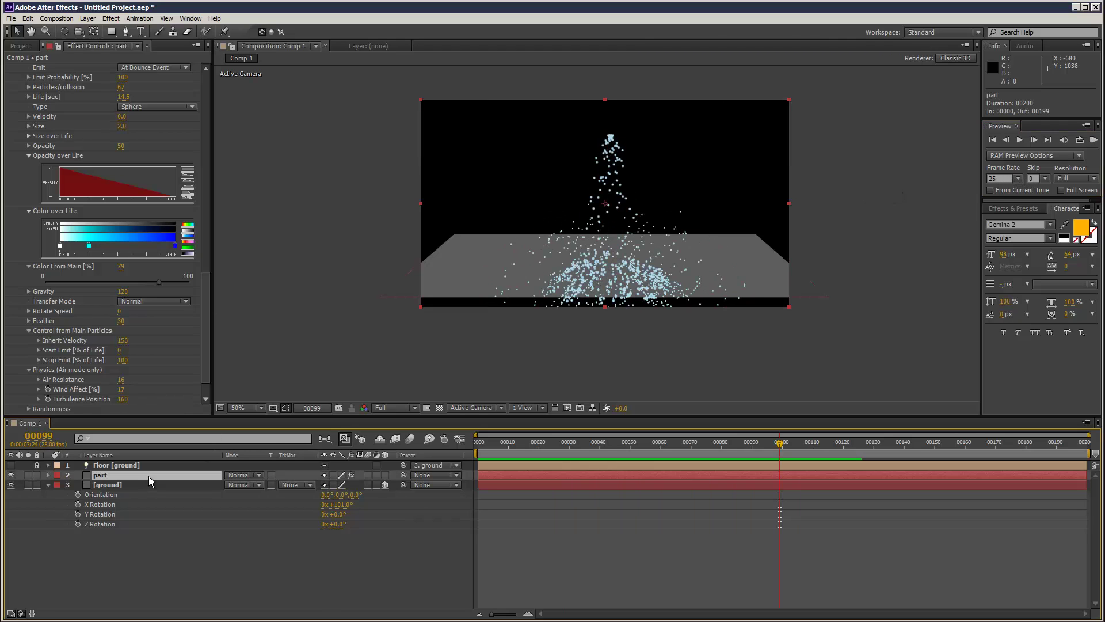
- Enable motion blur on the part layer and the composition's Motion Blur toggle
click(368, 475)
click(411, 440)
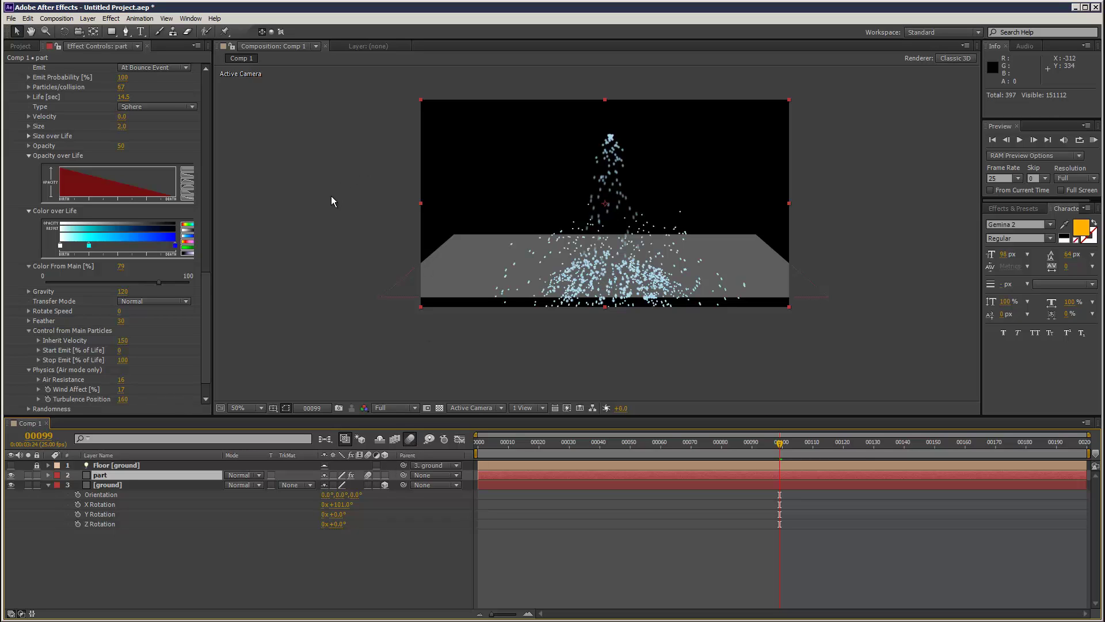
drag(205, 289, 192, 329)
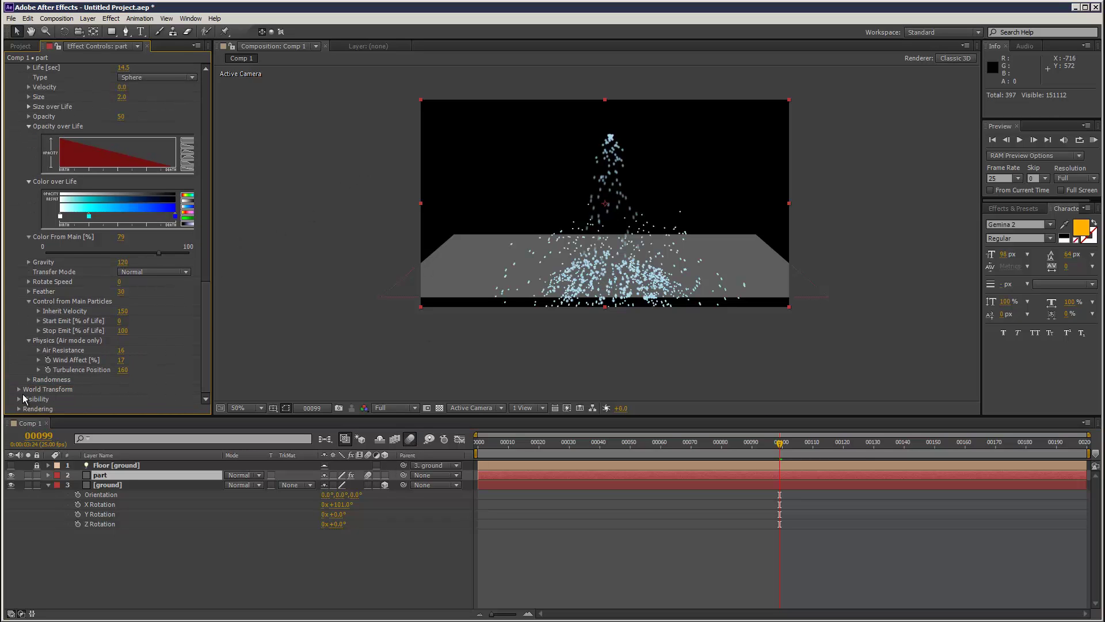
scroll(55, 385, down, 5)
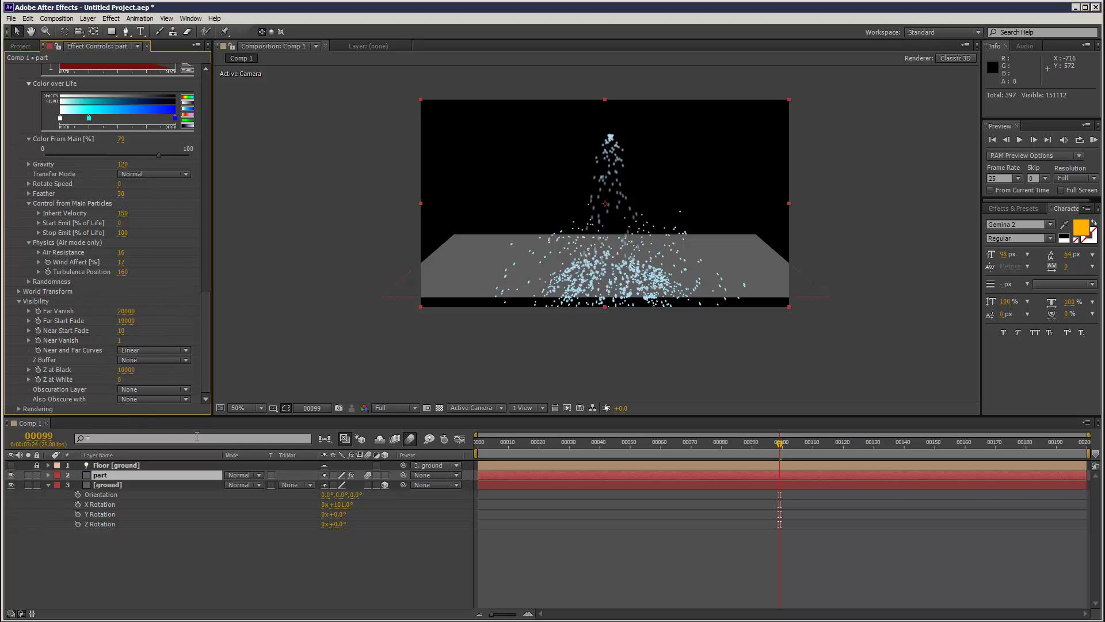
- Set Comp 1's Advanced motion blur Shutter Angle to 720° and preview the streaked particles
right_click(34, 426)
click(58, 486)
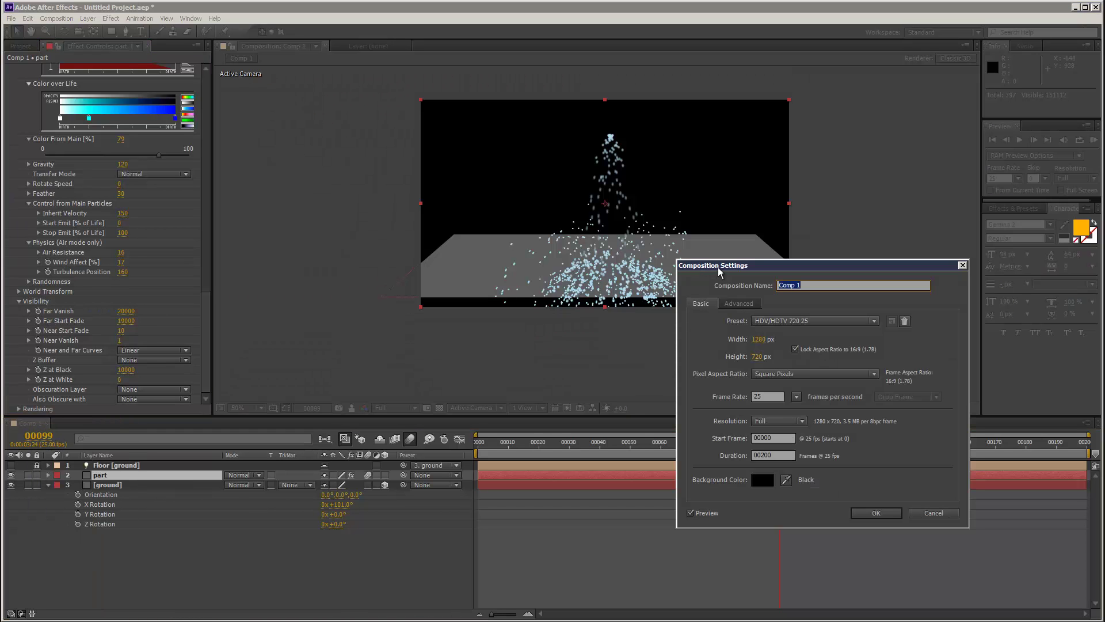
click(741, 304)
drag(768, 424, 890, 422)
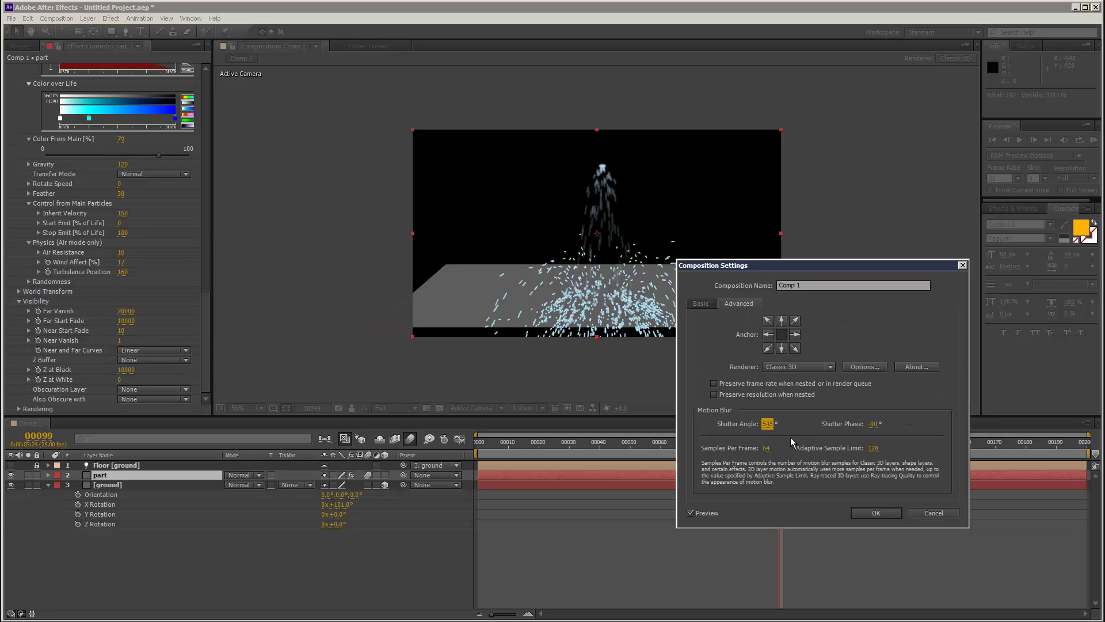
drag(768, 424, 929, 419)
click(881, 514)
click(1094, 140)
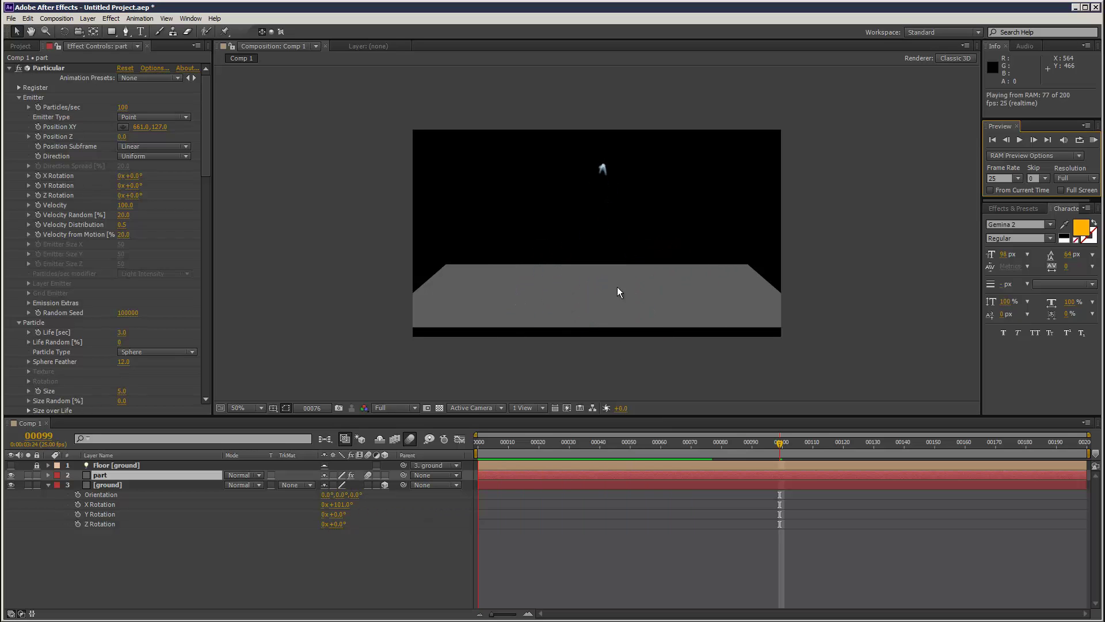
- Colour the main Particular particles orange (FF9600)
click(134, 203)
scroll(208, 173, down, 10)
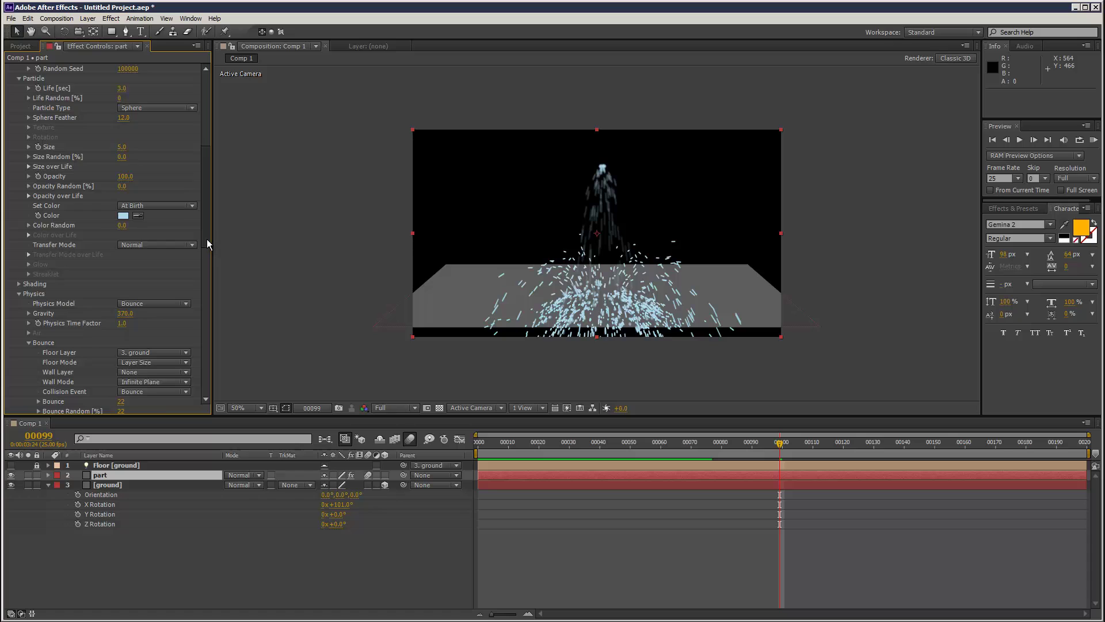
click(123, 149)
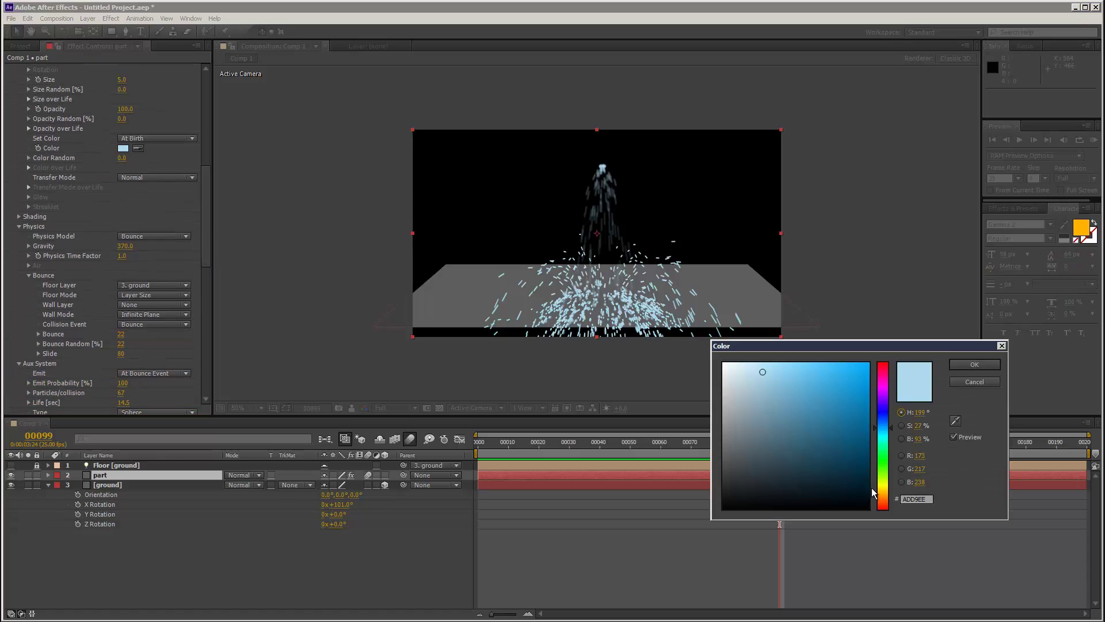
drag(873, 492, 874, 495)
drag(854, 390, 885, 356)
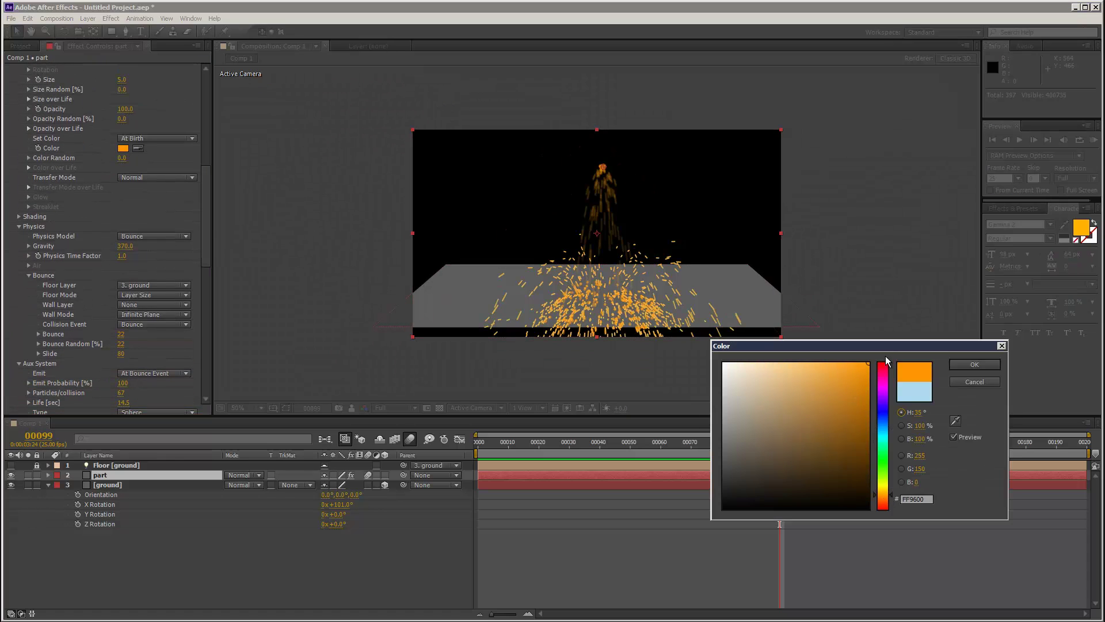
click(958, 366)
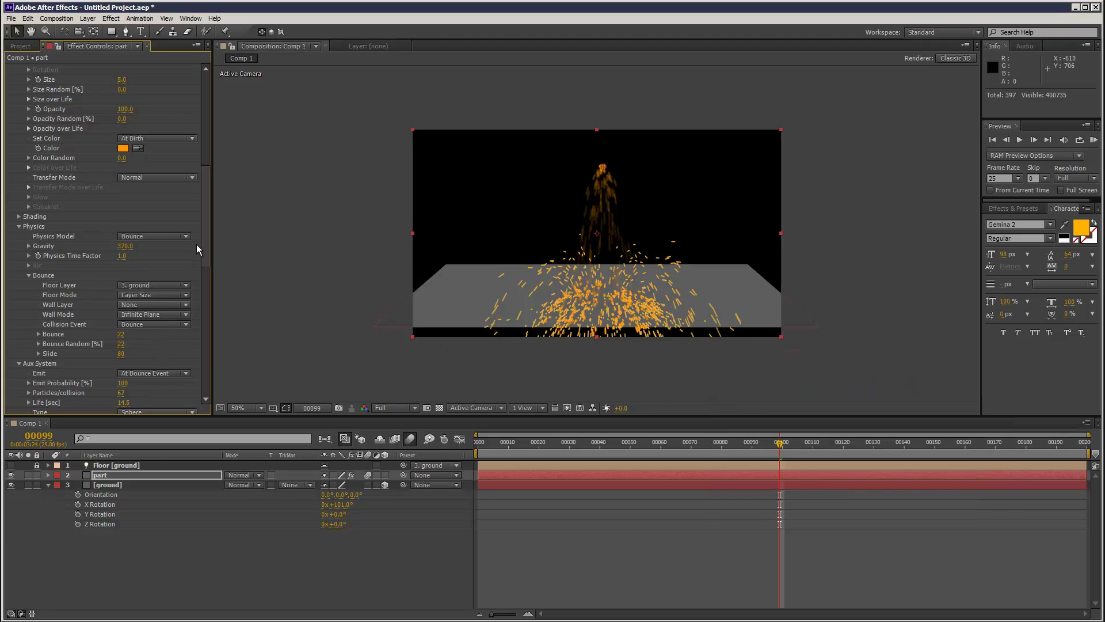
- Set the particle Transfer Mode to Add and zoom the view to 100%
scroll(207, 241, up, 2)
click(160, 206)
click(157, 223)
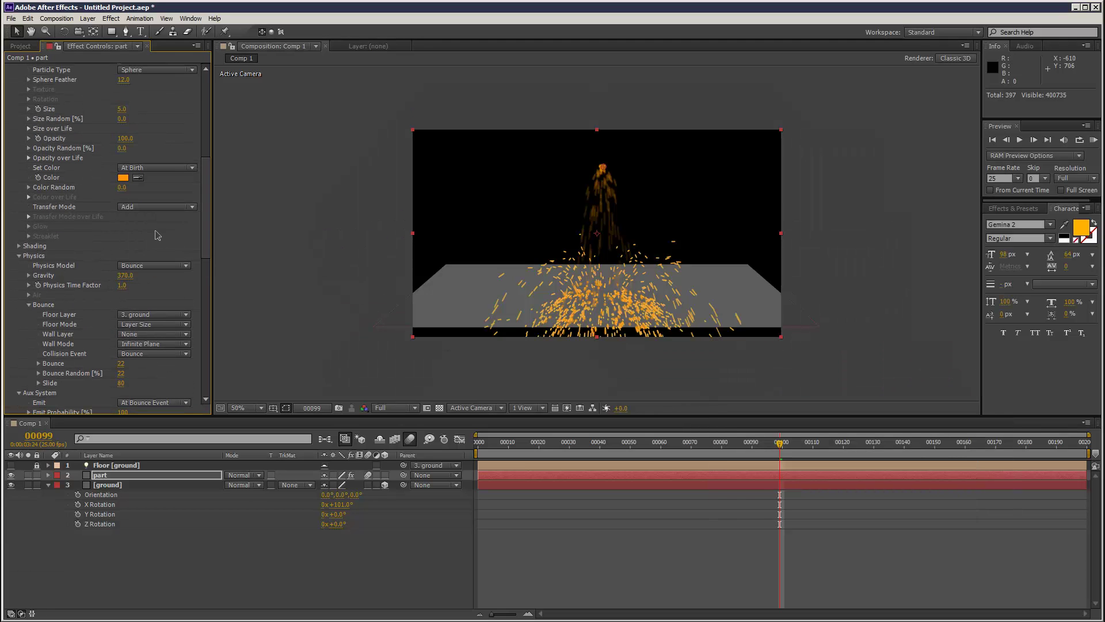
key(period)
key(period)
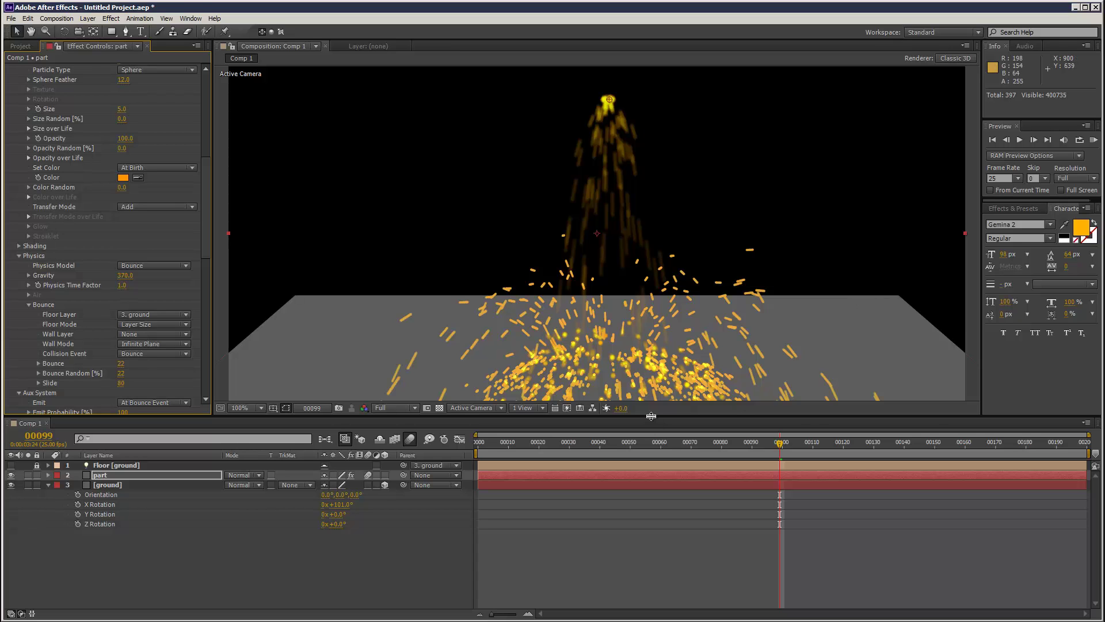
- Set the Aux System particle Size to 1.0 and RAM-preview the thinner sparks
drag(651, 417, 656, 486)
drag(665, 407, 669, 374)
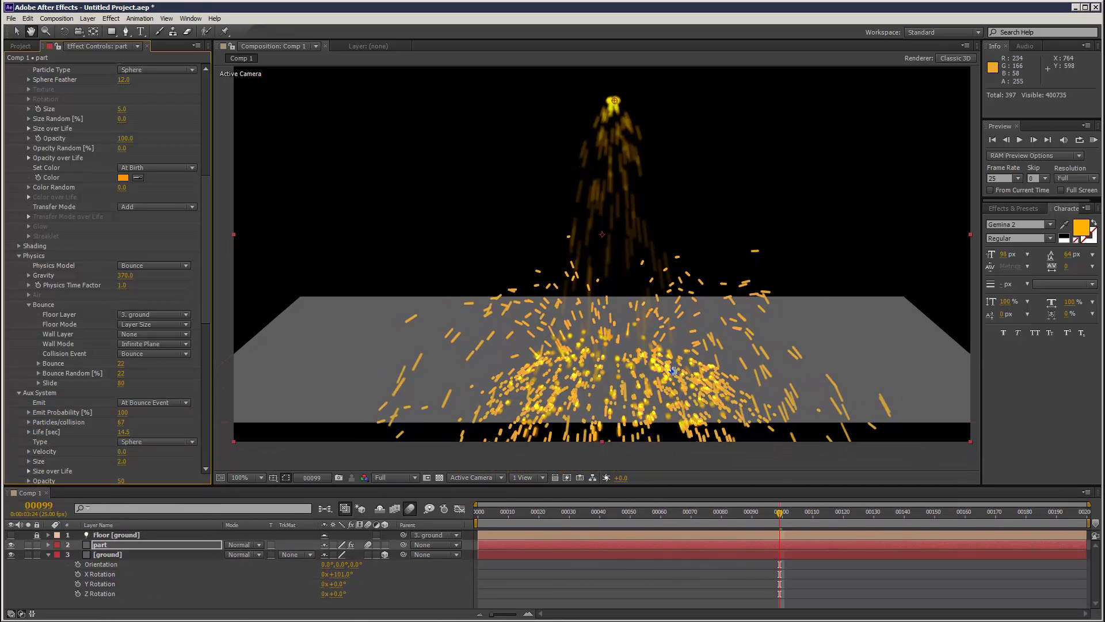
drag(208, 278, 212, 404)
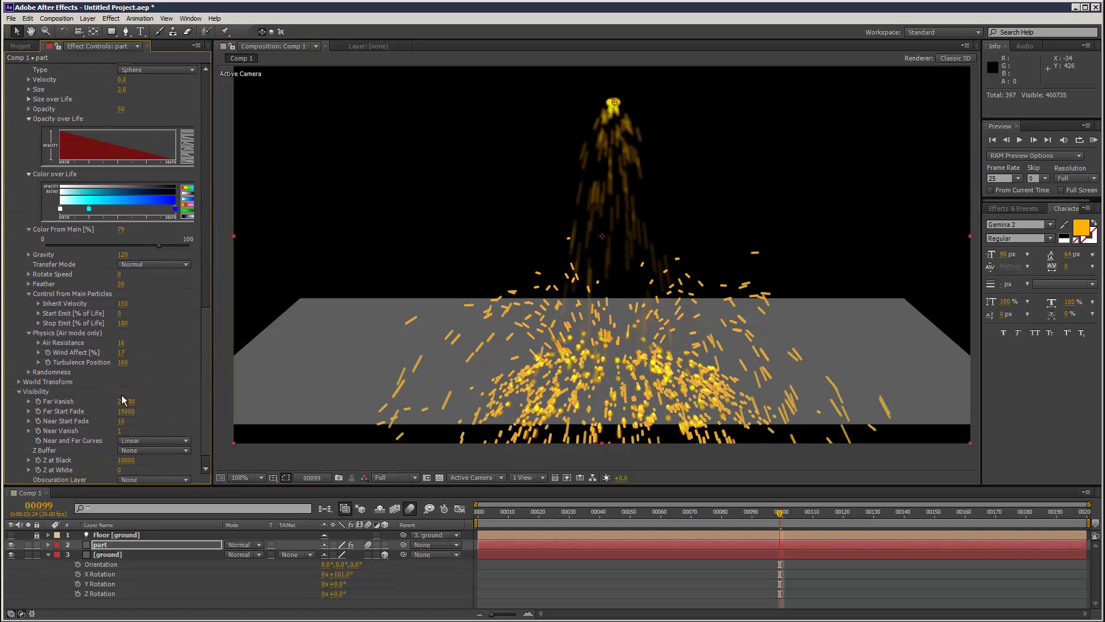
drag(202, 360, 205, 288)
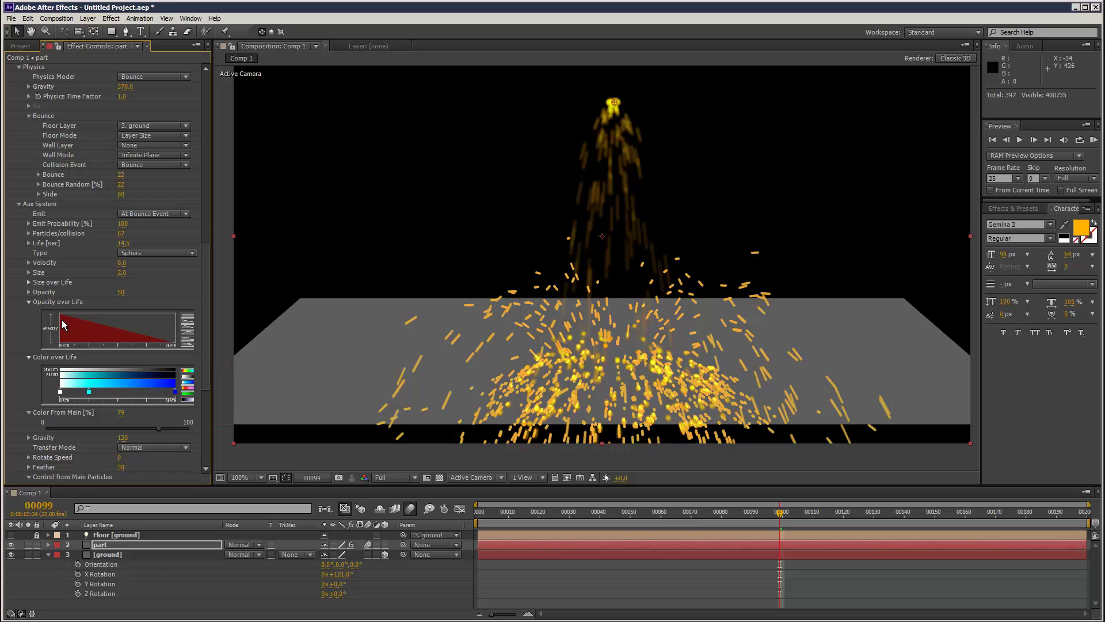
text(1)
key(Return)
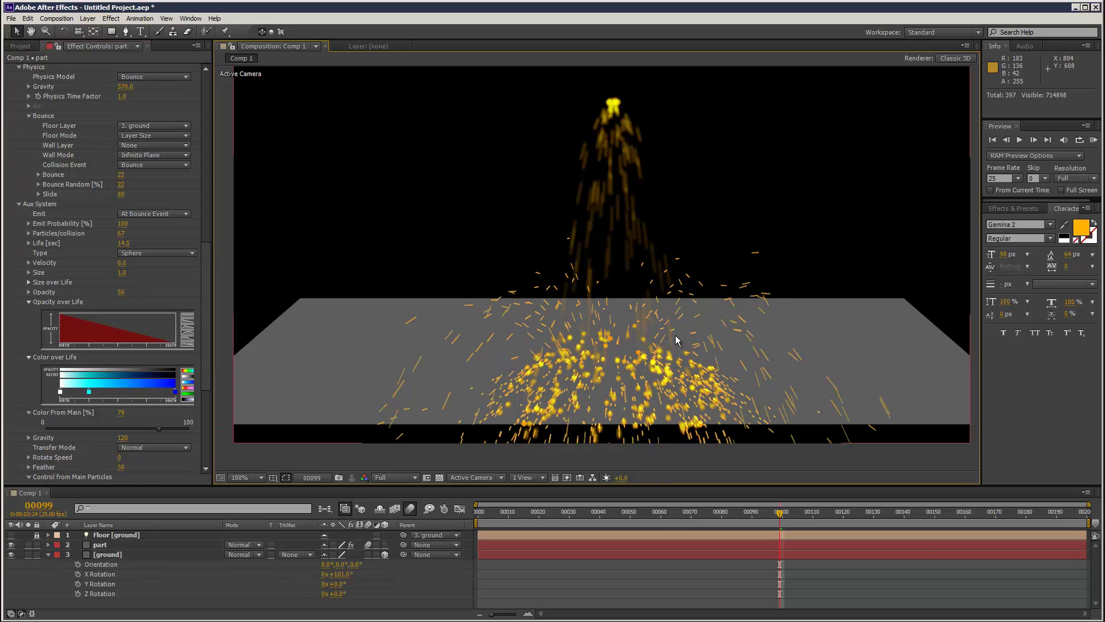
click(1094, 139)
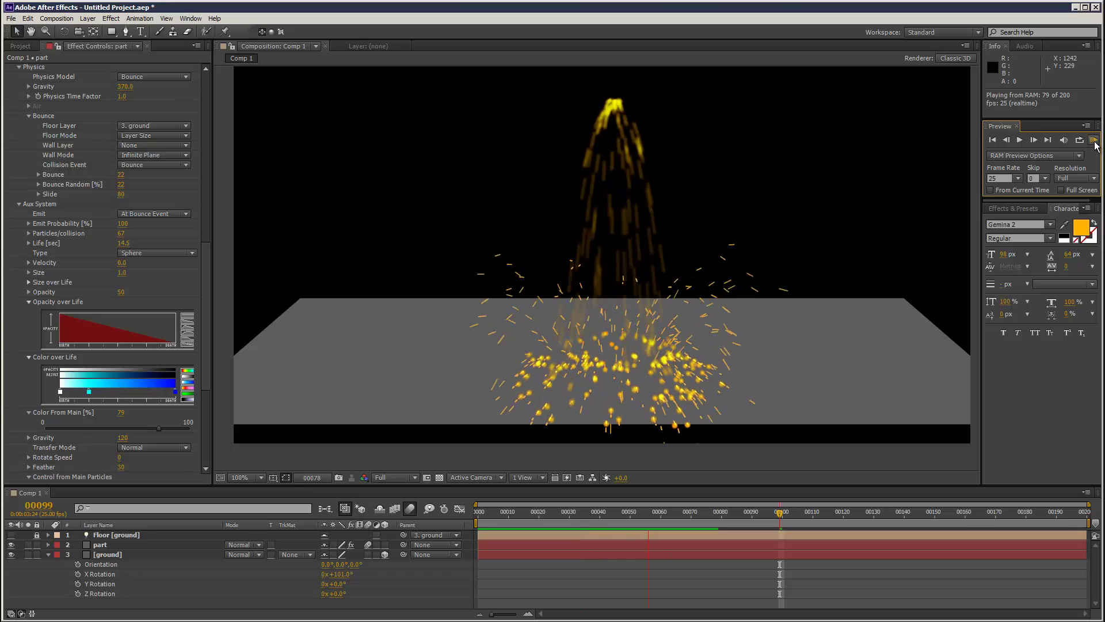
- Add a new adjustment layer above the other layers
click(1095, 144)
click(82, 22)
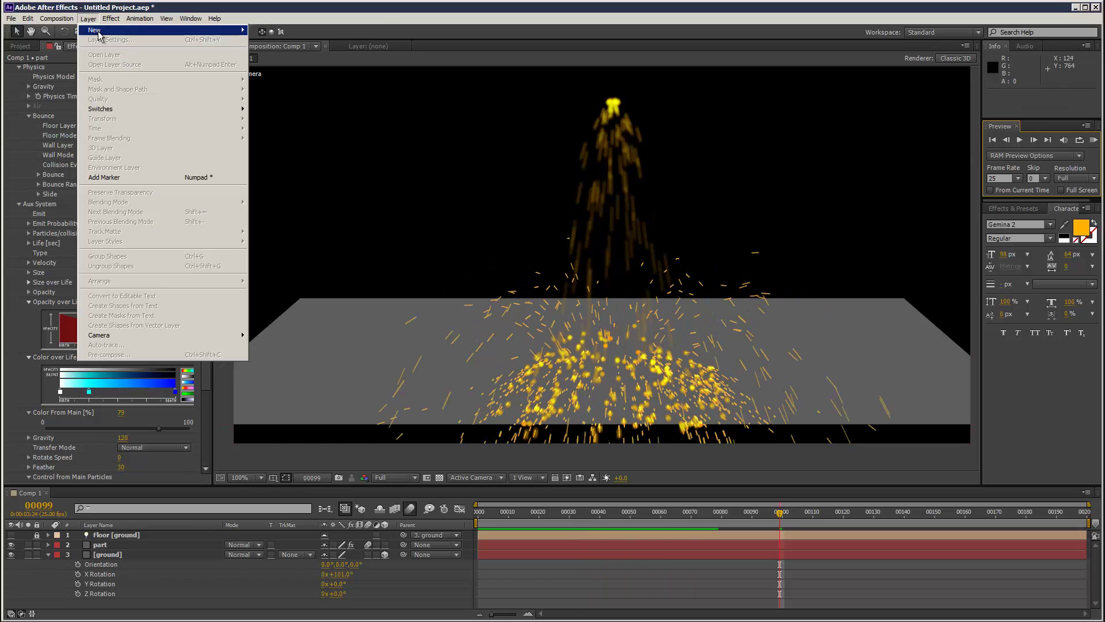
mouse_move(104, 30)
click(299, 86)
- Apply Stylize > Glow to Adjustment Layer 1 and preview the glowing sparks
click(112, 19)
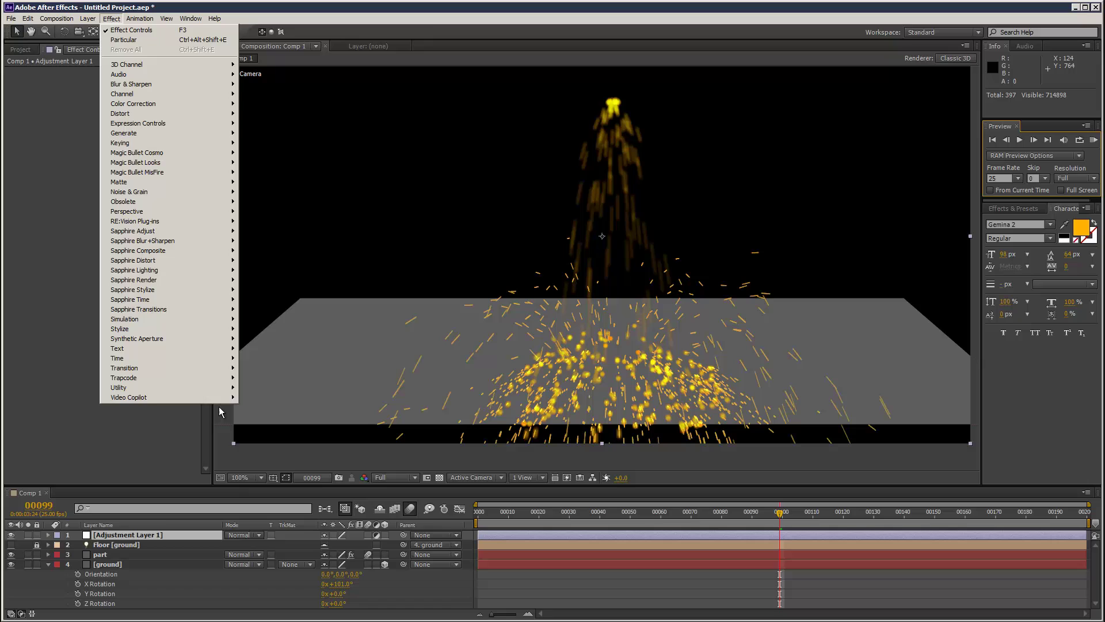
mouse_move(184, 329)
click(278, 466)
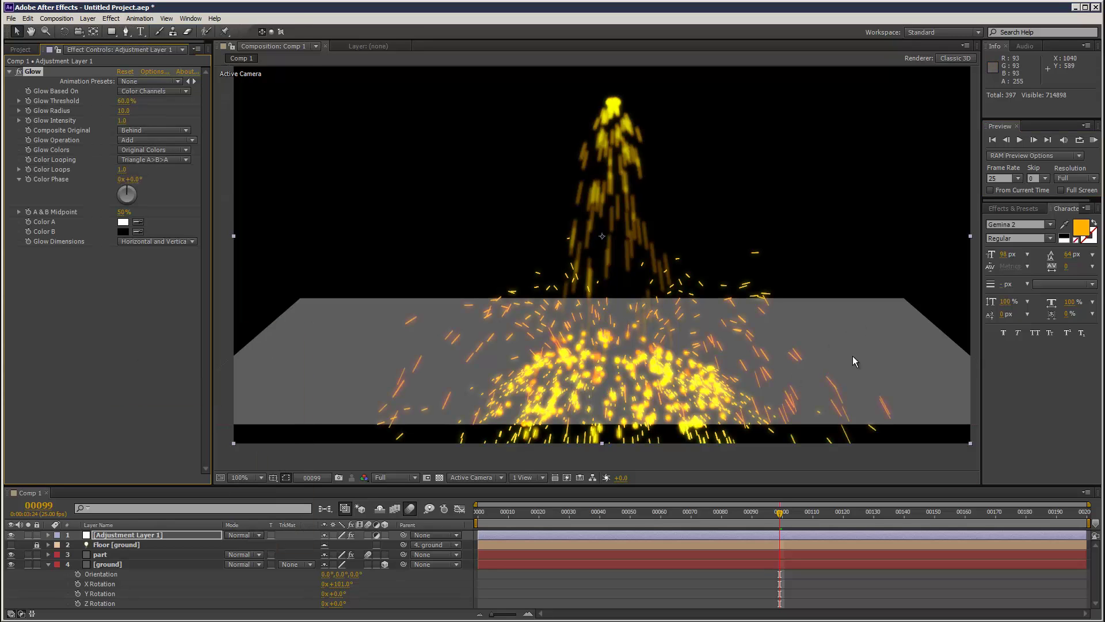
click(1093, 140)
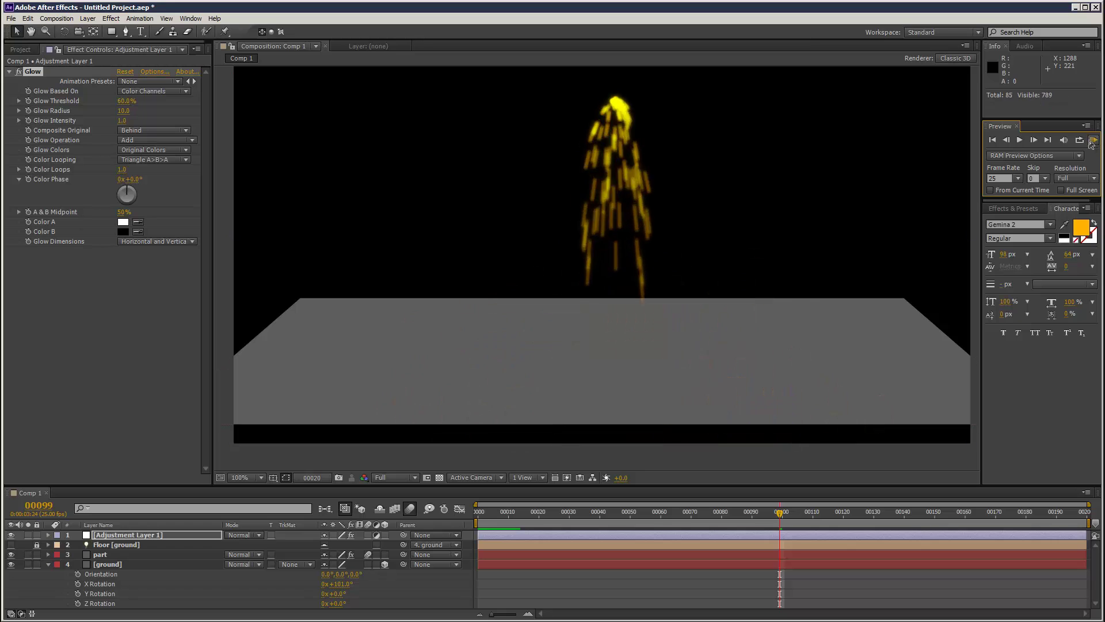